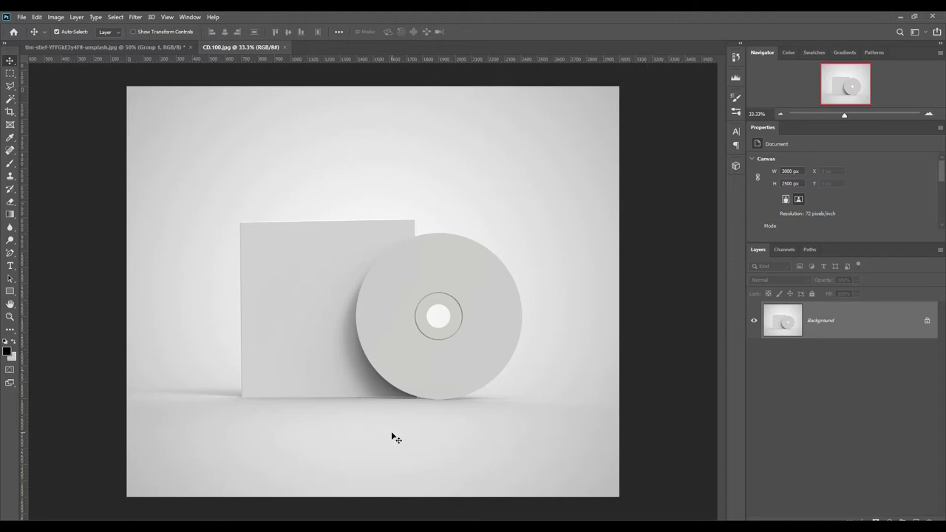
Step: Zoom in to 100% on the sleeve's top-left corner and switch to the Pen Tool
key("ctrl+plus")
key("ctrl+plus")
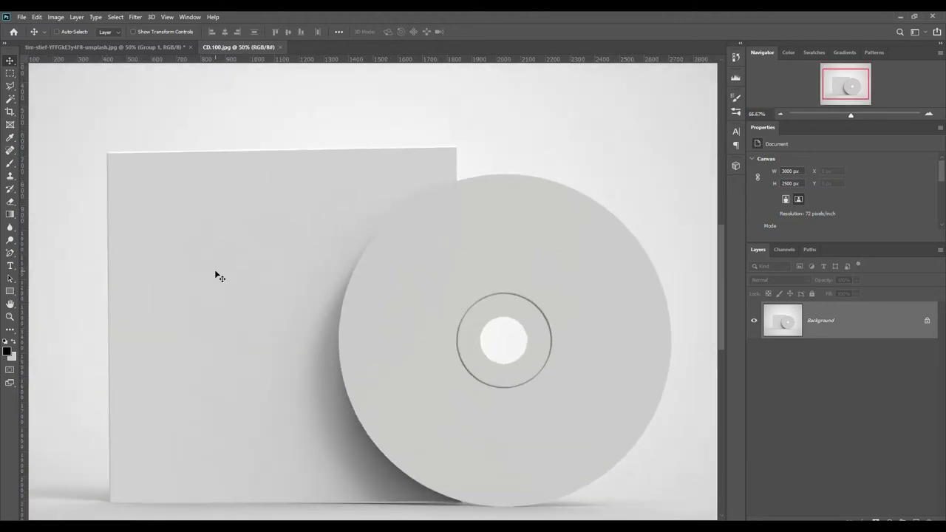
key("ctrl+plus")
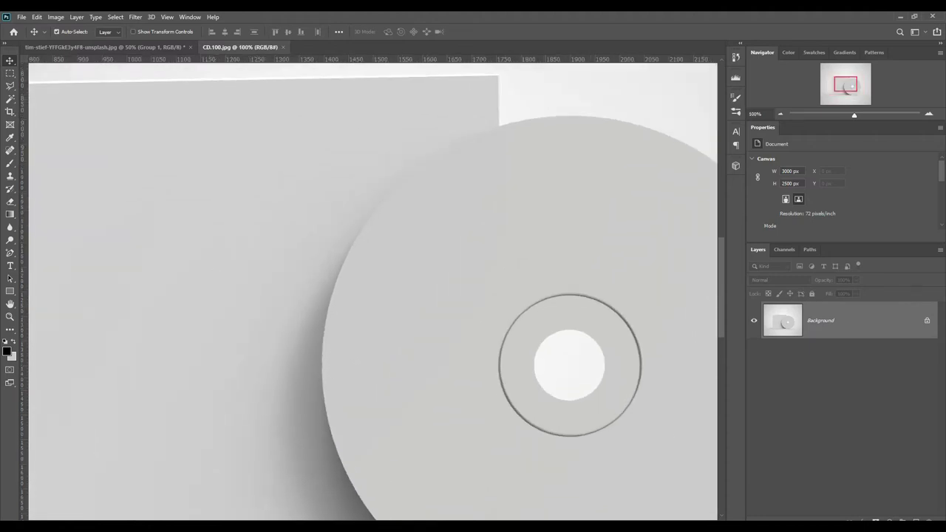
scroll(373, 295, "left", 5)
key("ctrl+plus")
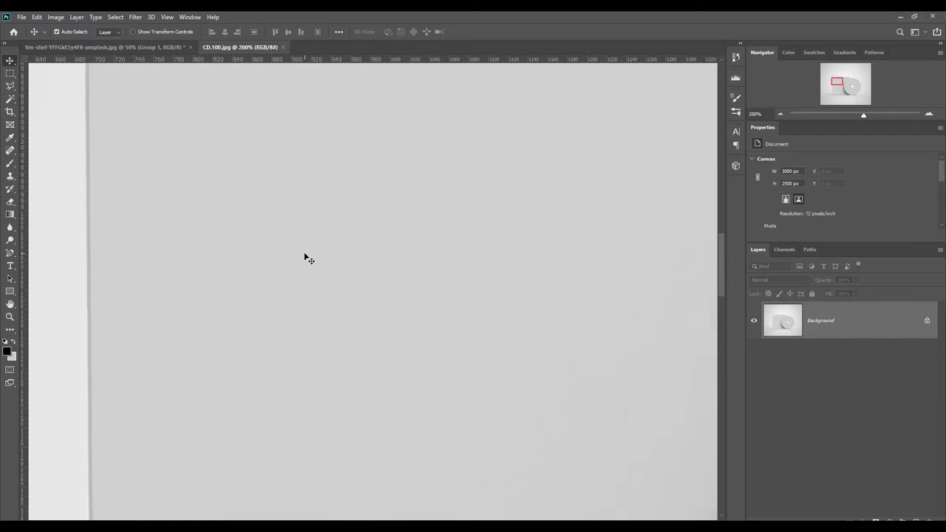
mouse_move(312, 169)
left_mouse_down()
mouse_move(342, 359)
mouse_move(351, 364)
left_mouse_up()
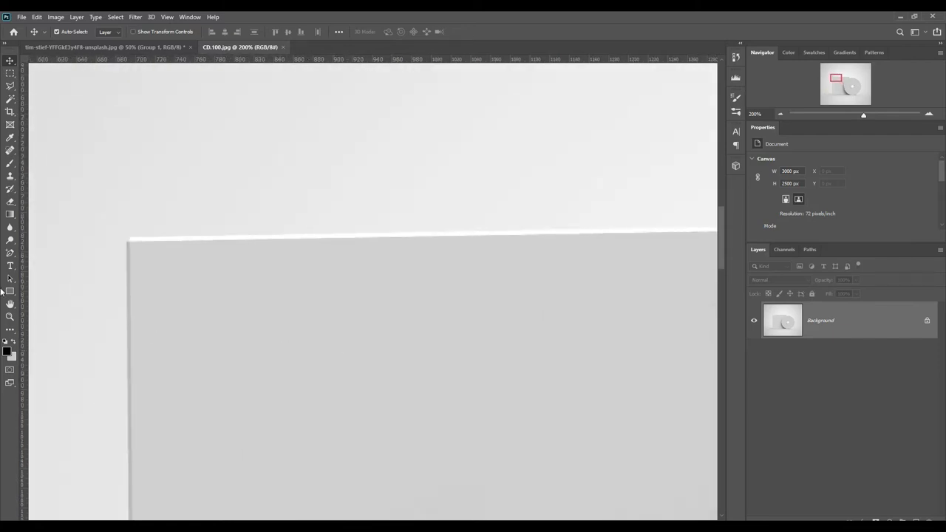
right_click(10, 255)
left_click(36, 251)
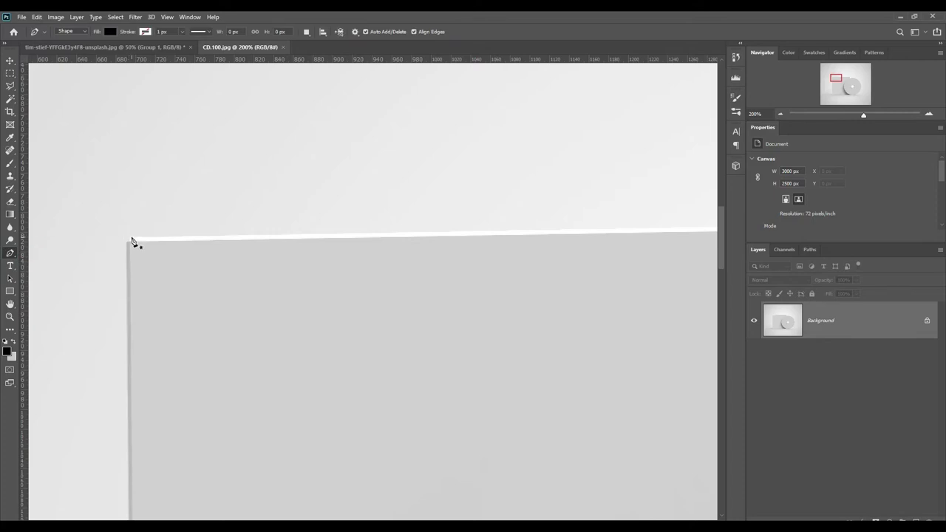
Step: Trace the sleeve's four corners as Shape 1 and set its opacity to 0%
left_click(130, 237)
scroll(135, 271, "down", 10)
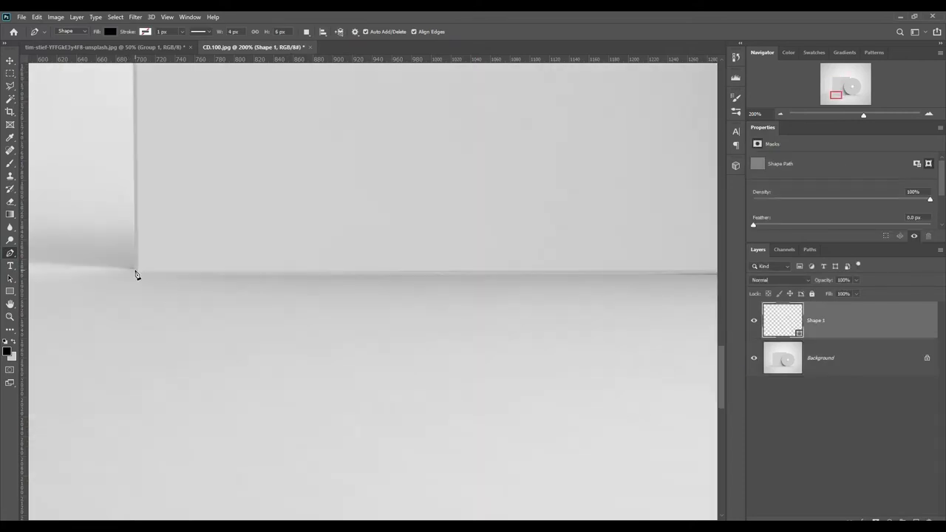
left_click(136, 274)
scroll(439, 290, "right", 10)
left_click(427, 279)
scroll(413, 270, "up", 10)
left_click(415, 247)
scroll(416, 247, "left", 10)
key("0")
key("0")
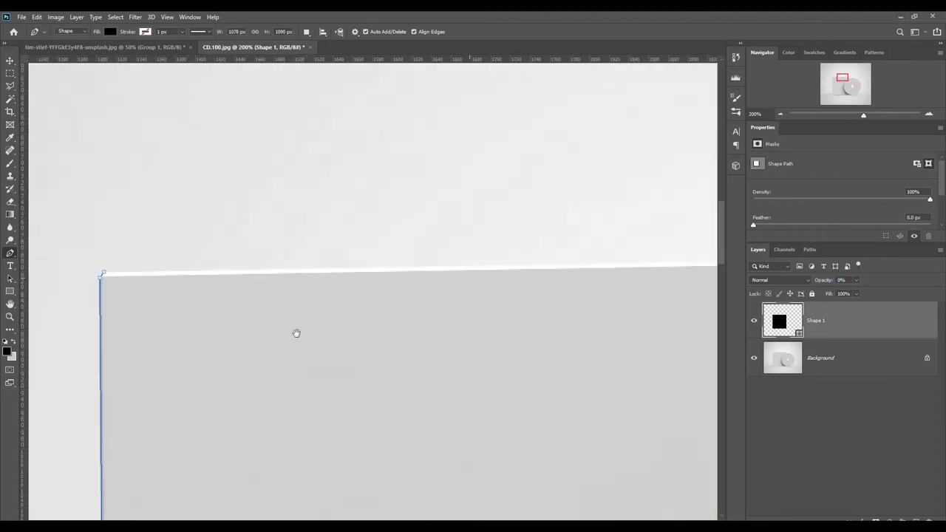
Step: Toggle Shape 1's visibility to check the traced sleeve outline
left_click_drag(296, 333, 451, 401)
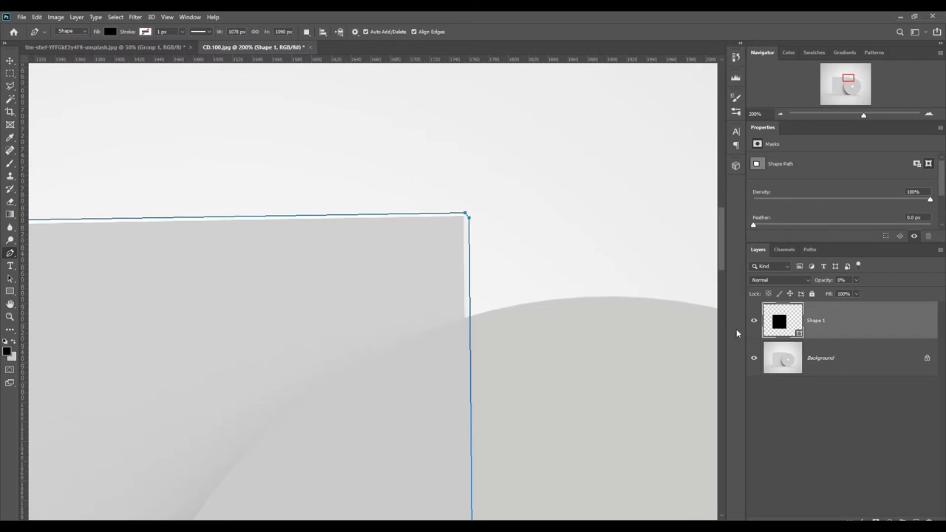
left_click(754, 321)
left_click(754, 320)
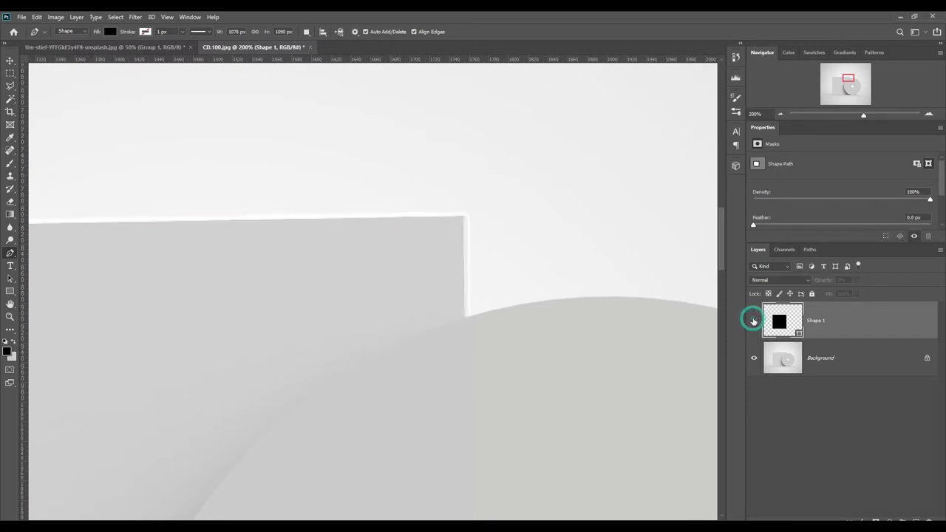
left_click(753, 320)
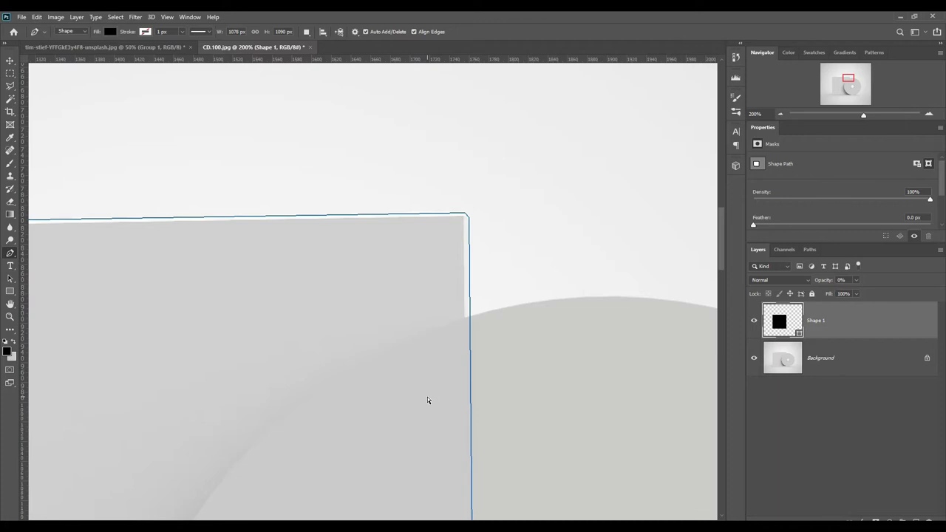
Step: Select the Background layer and zoom in on the CD's top edge
key("ctrl+minus")
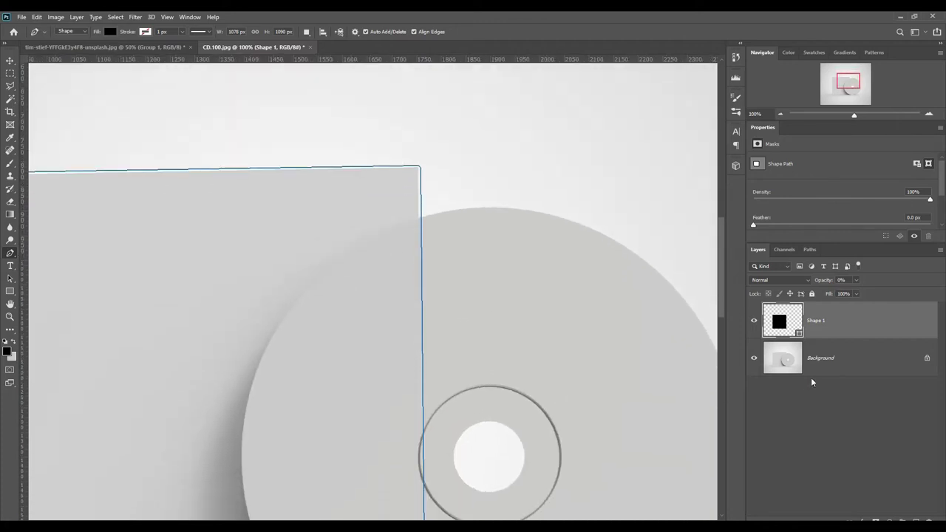
left_click(840, 357)
key("ctrl+plus")
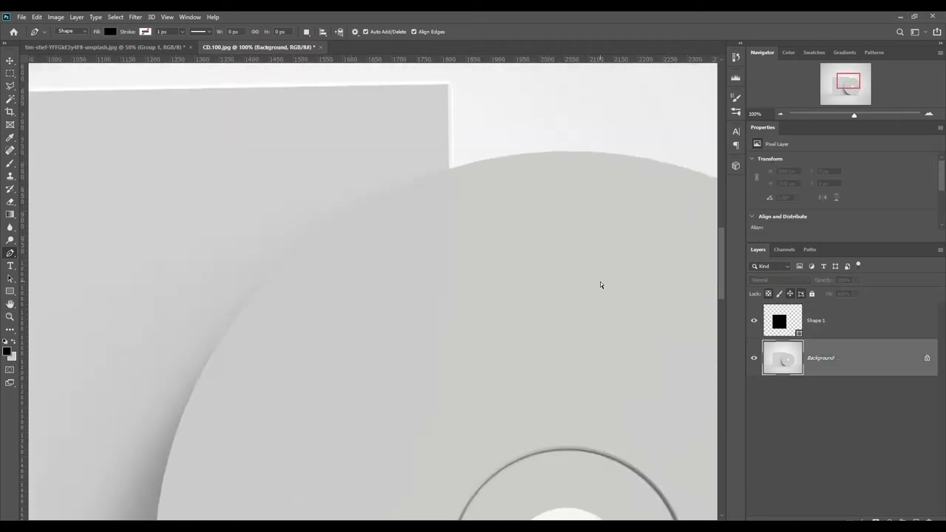
key("ctrl+minus")
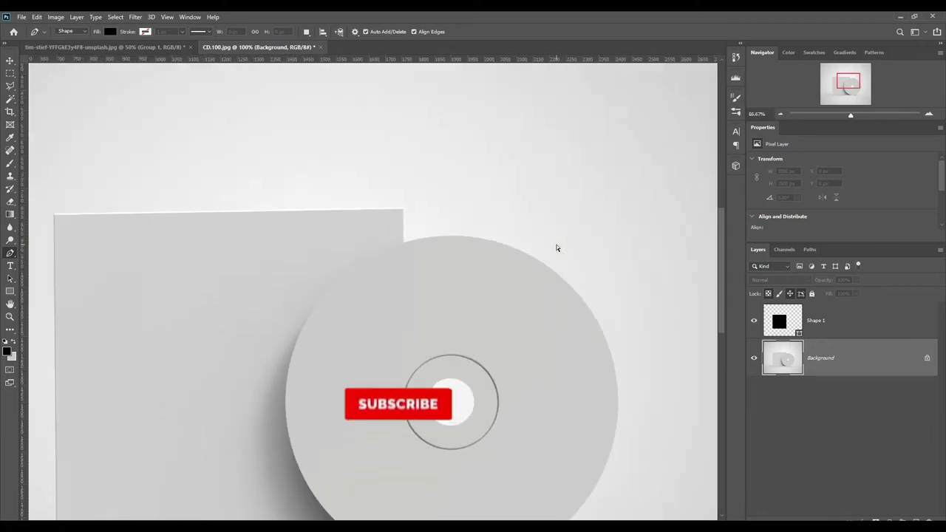
key("ctrl+plus")
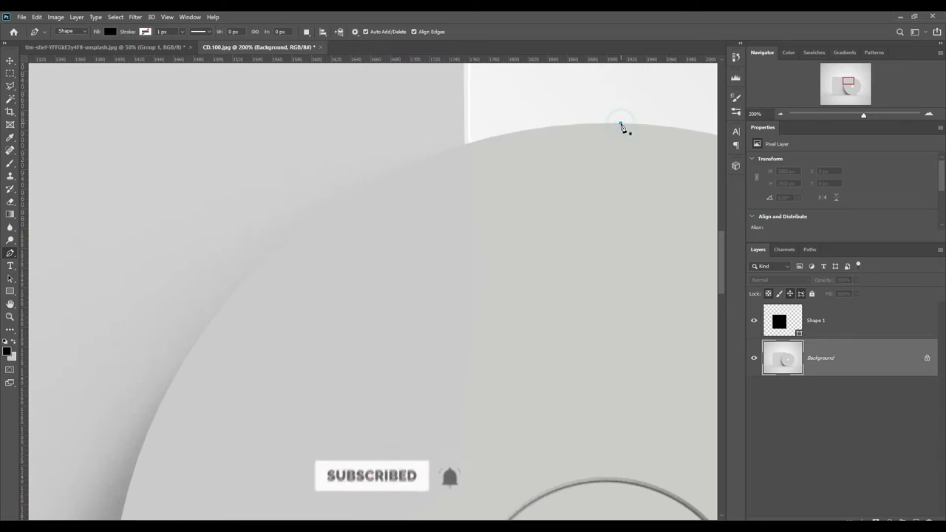
Step: Start Shape 2 with points at the CD's top and bottom edges, curve it, and set 0% opacity
left_click(621, 125)
scroll(610, 395, "down", 10)
left_click(607, 398)
key("ctrl+minus")
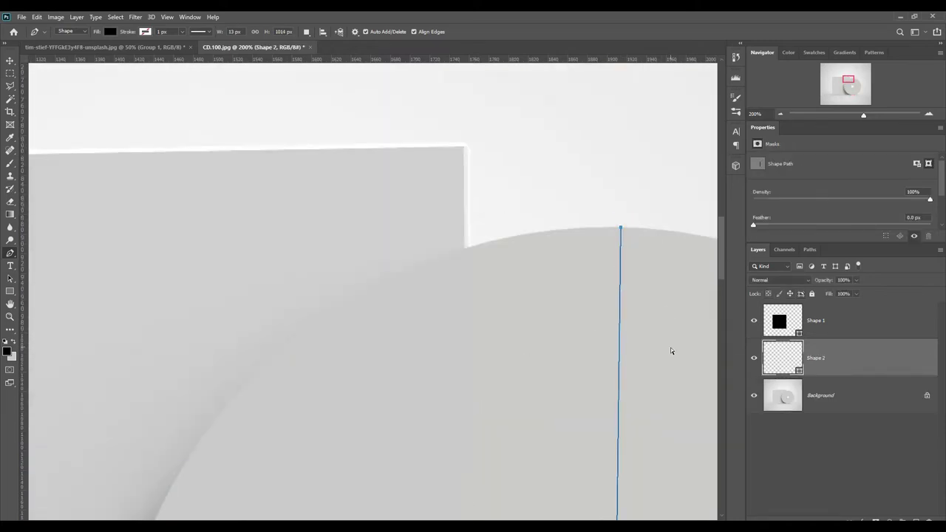
key("ctrl+minus")
mouse_move(454, 355)
left_mouse_down()
mouse_move(291, 359)
mouse_move(618, 359)
left_mouse_up()
key("0")
key("0")
Step: Drag the path's right and left curves onto the disc's edge
left_click_drag(618, 274, 613, 192)
left_click_drag(619, 443, 618, 508)
mouse_move(285, 356)
left_mouse_down()
mouse_move(291, 175)
mouse_move(294, 184)
left_mouse_up()
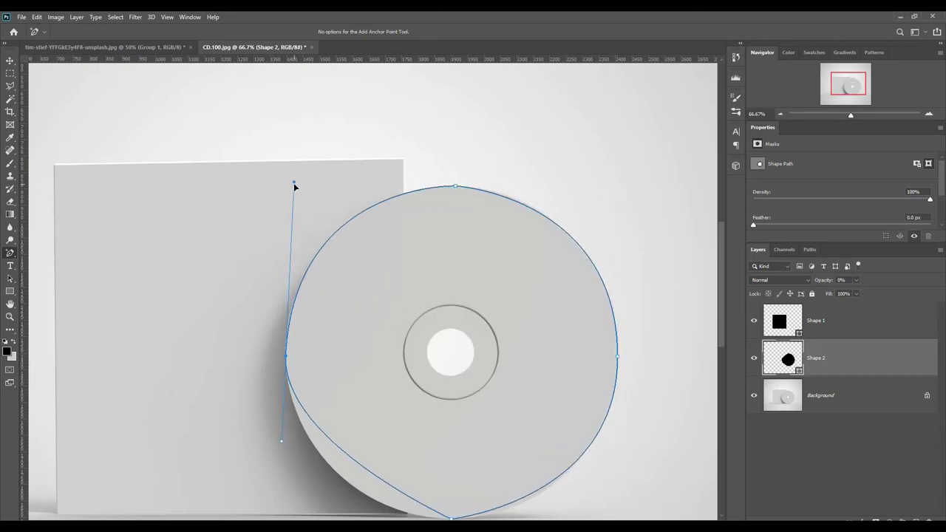
scroll(243, 370, "down", 2)
left_click_drag(279, 368, 285, 422)
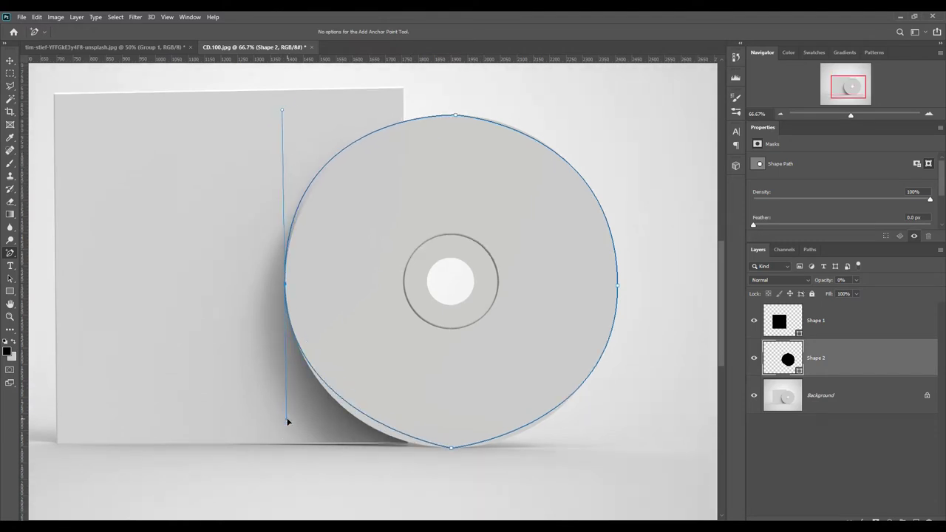
left_click(338, 399)
left_click_drag(296, 109, 298, 105)
Step: Add and adjust anchor points so the outline hugs the CD's edge
left_click(285, 282)
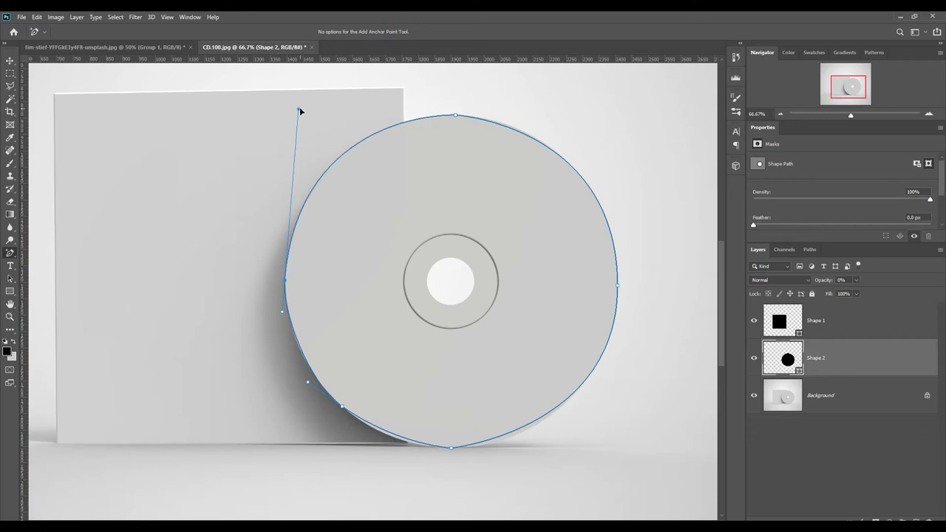
left_click(449, 448)
left_click(521, 442)
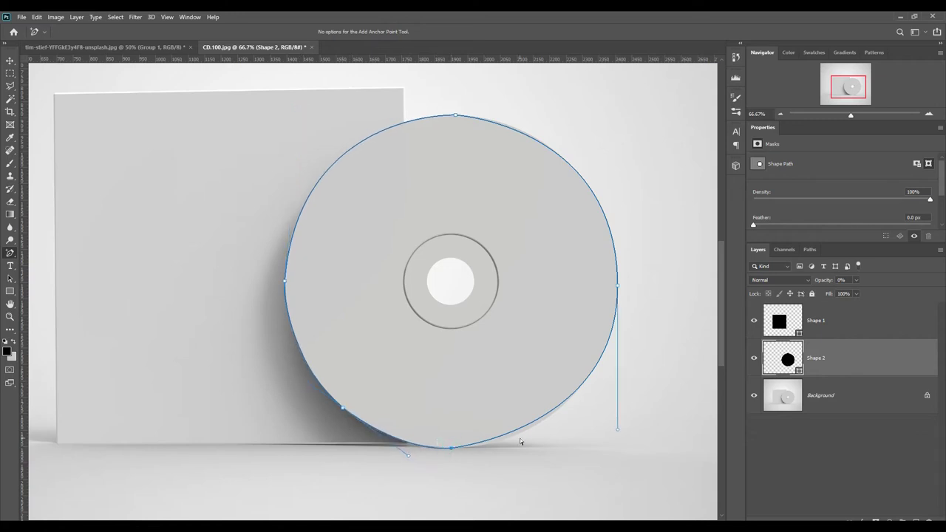
left_click_drag(606, 369, 618, 126)
left_click(506, 124)
left_click(286, 285)
left_click_drag(298, 105, 293, 114)
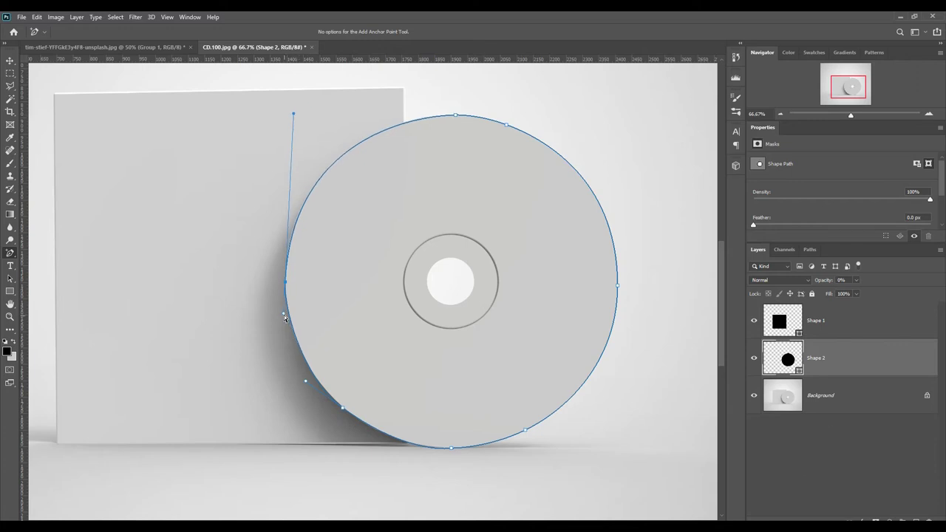
left_click(305, 358)
Step: Deselect the path and load Shape 2's outline as a selection
left_click(813, 464)
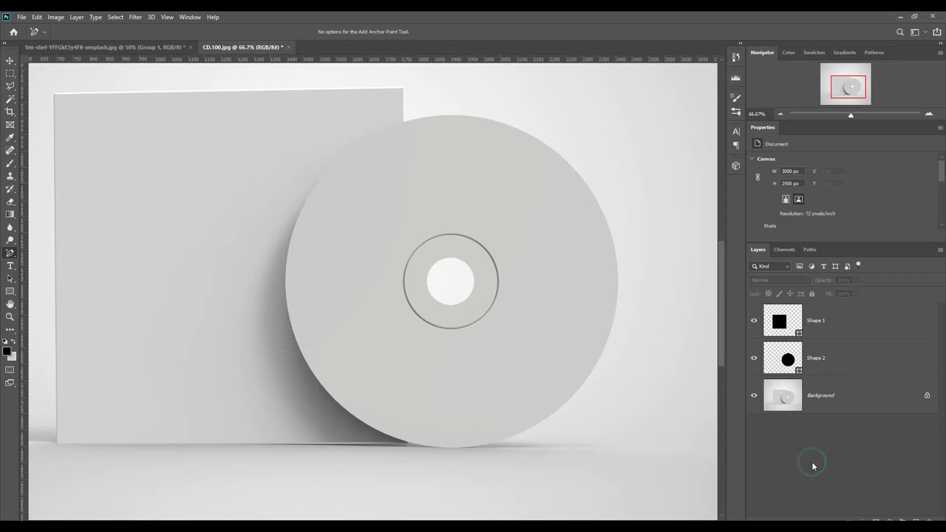
left_click(797, 371, "ctrl")
left_click(829, 460)
Step: Clear the selection and draw a 0% opacity circle over the CD's centre hole
key("ctrl+d")
scroll(442, 323, "up", 1)
scroll(441, 323, "up", 1)
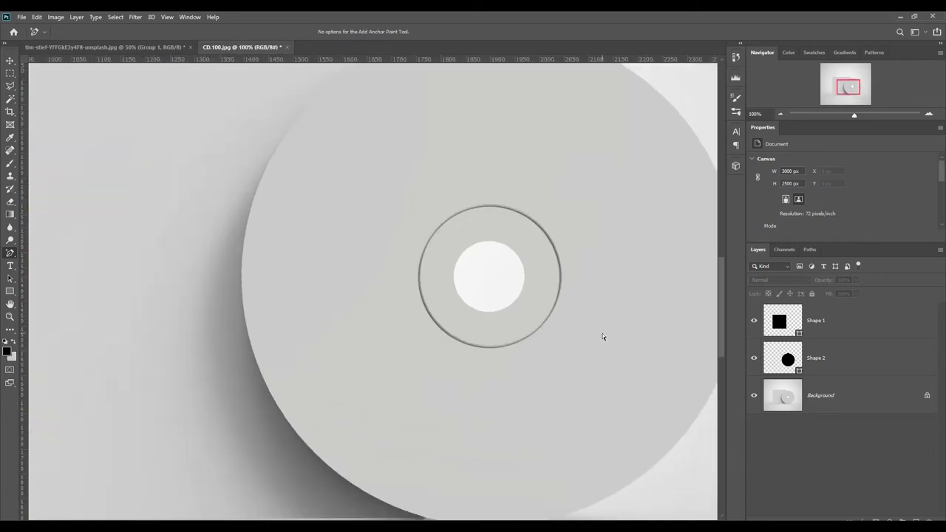
scroll(606, 331, "up", 1)
scroll(606, 330, "up", 1)
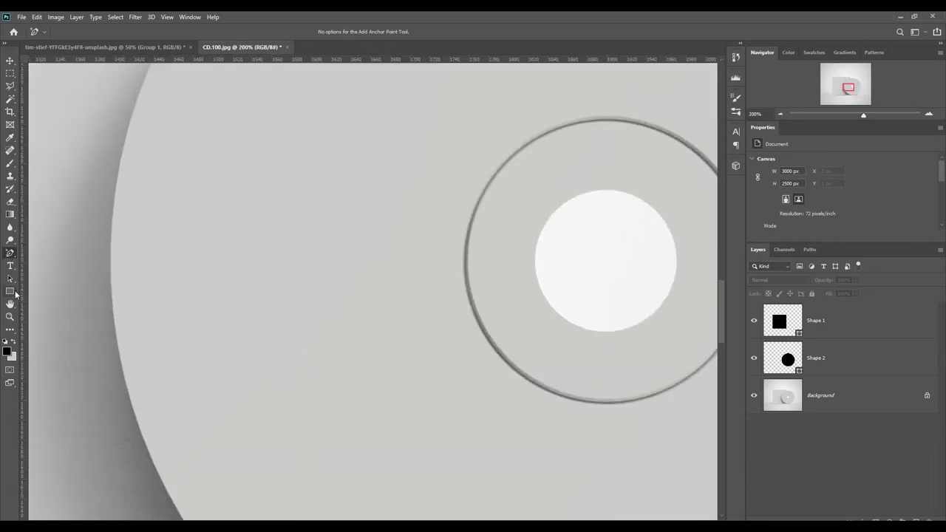
left_click_drag(10, 291, 52, 313)
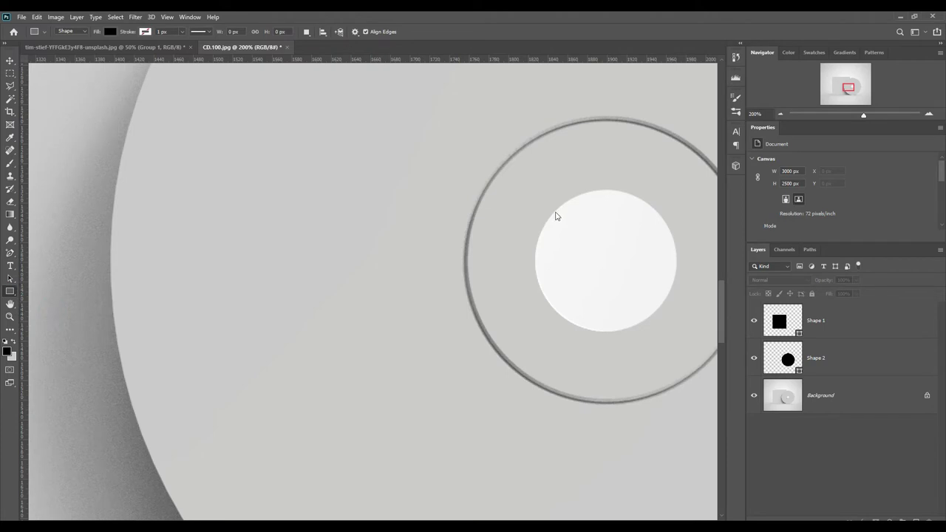
left_click_drag(556, 193, 687, 362)
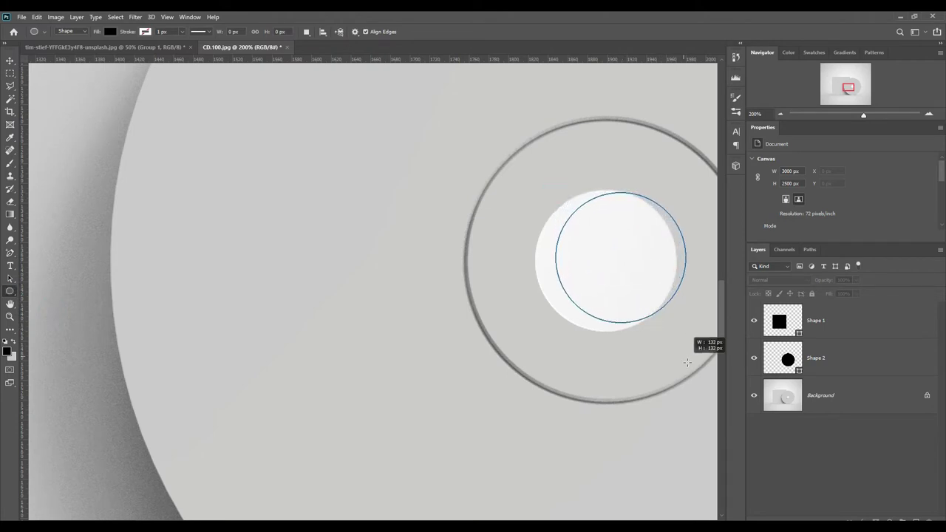
left_click_drag(687, 362, 672, 365)
key("0")
key("0")
Step: Convert Ellipse 1 to a regular path to adjust its points, then fit the image on screen
left_click(543, 260)
left_click(444, 211)
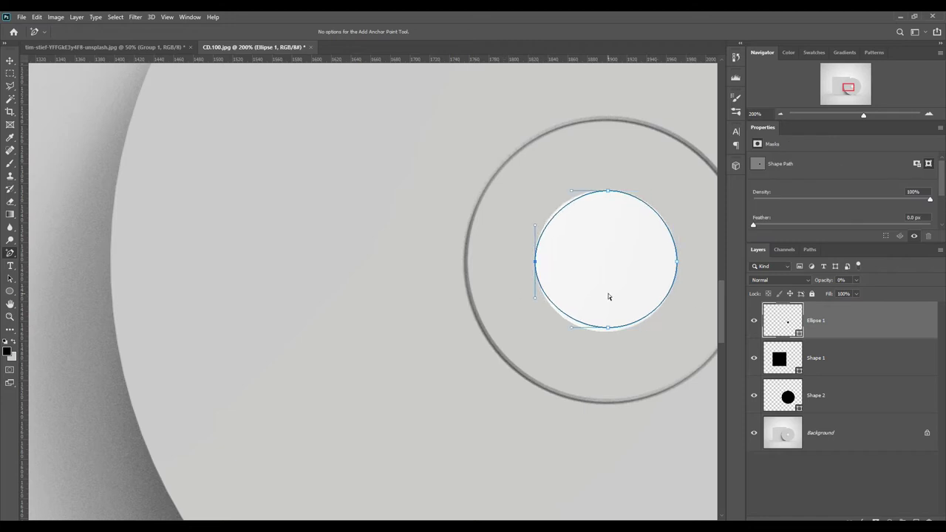
left_click(536, 228)
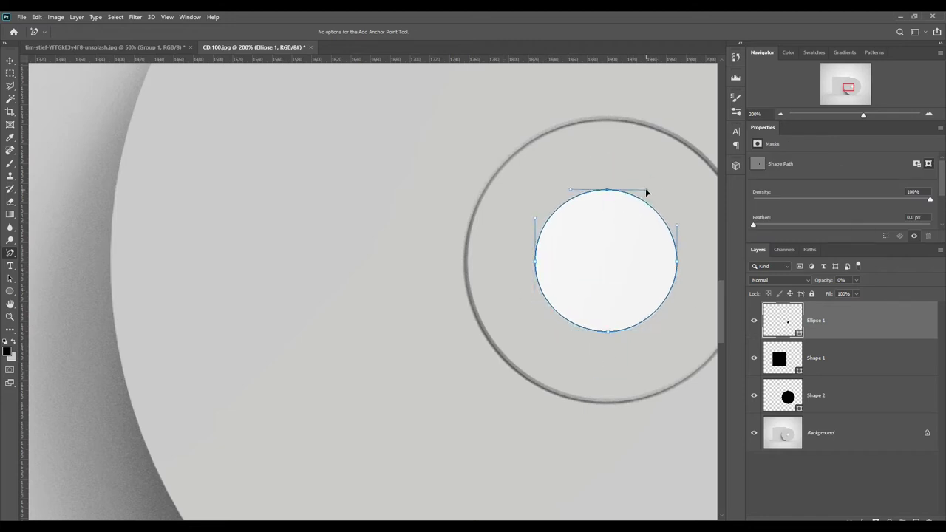
left_click(835, 476)
key("ctrl+0")
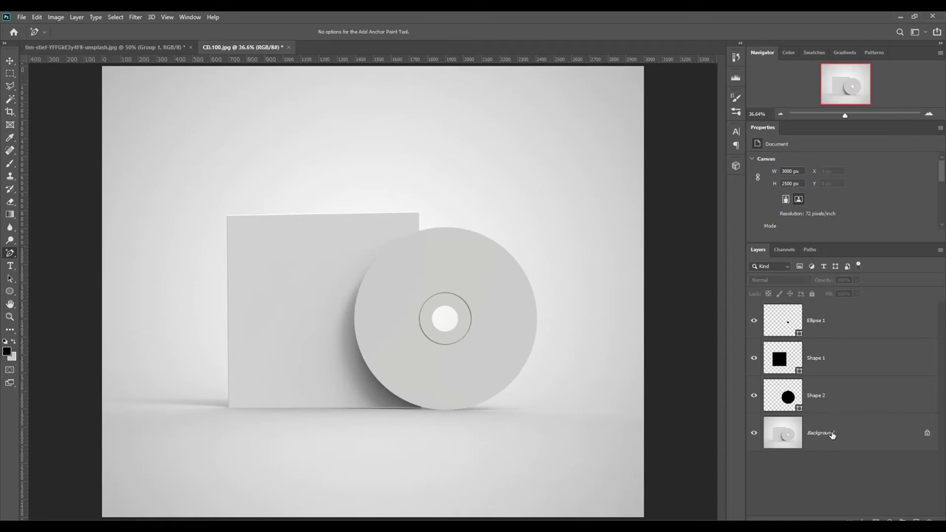
Step: Add guides around the disc and draw a 1061 × 1041 px rectangle between them above Background
left_click(833, 433)
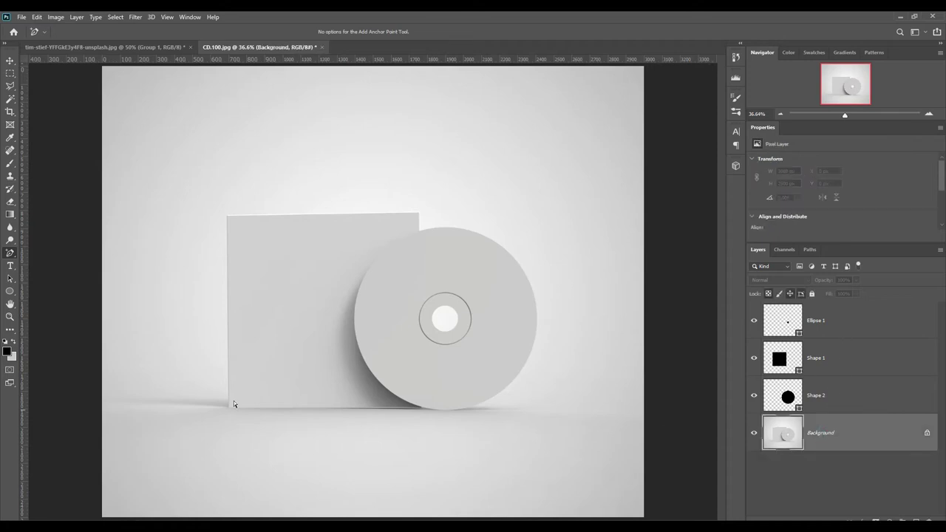
left_click(9, 290)
left_click(45, 285)
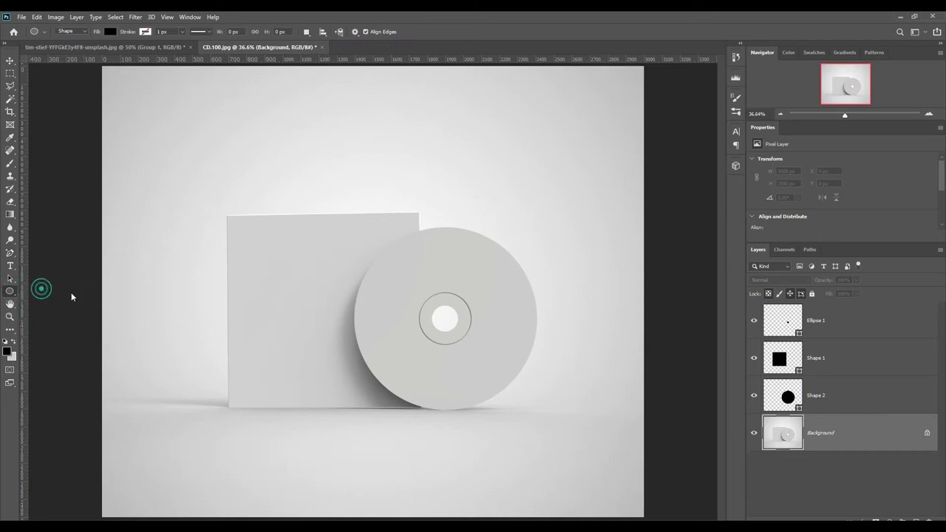
left_click_drag(506, 83, 562, 224)
left_click_drag(530, 59, 597, 412)
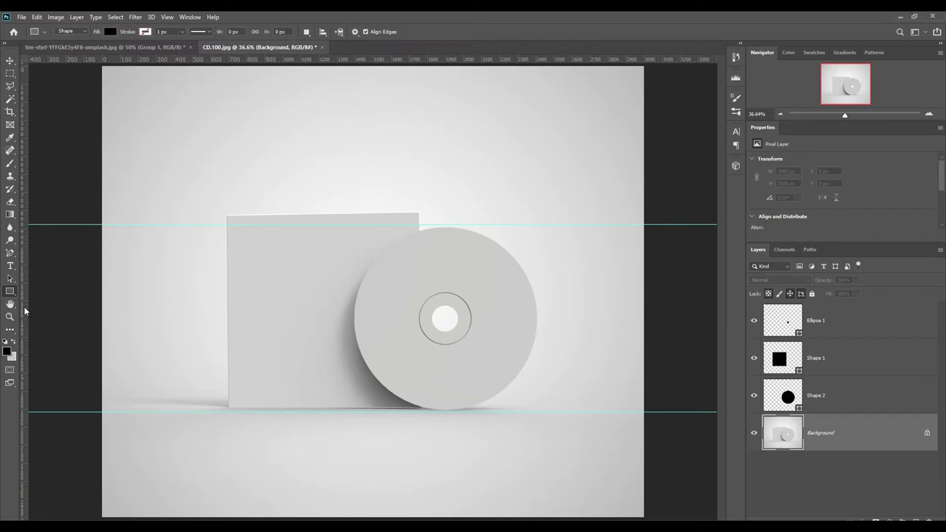
mouse_move(25, 310)
left_mouse_down()
mouse_move(6, 333)
mouse_move(541, 329)
left_mouse_up()
key("Escape")
left_click_drag(348, 224, 541, 412)
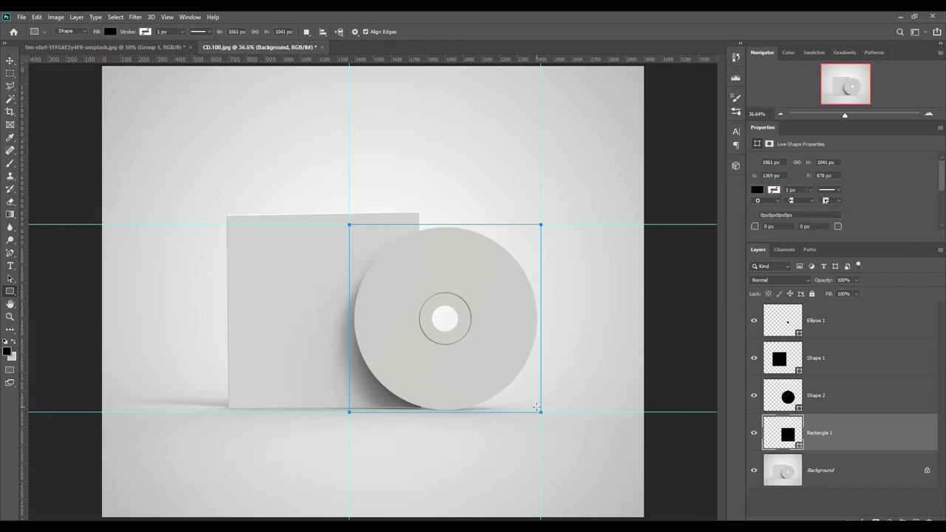
Step: Convert Rectangle 1 to a smart object and widen its bottom with a perspective transform
right_click(844, 437)
left_click(864, 147)
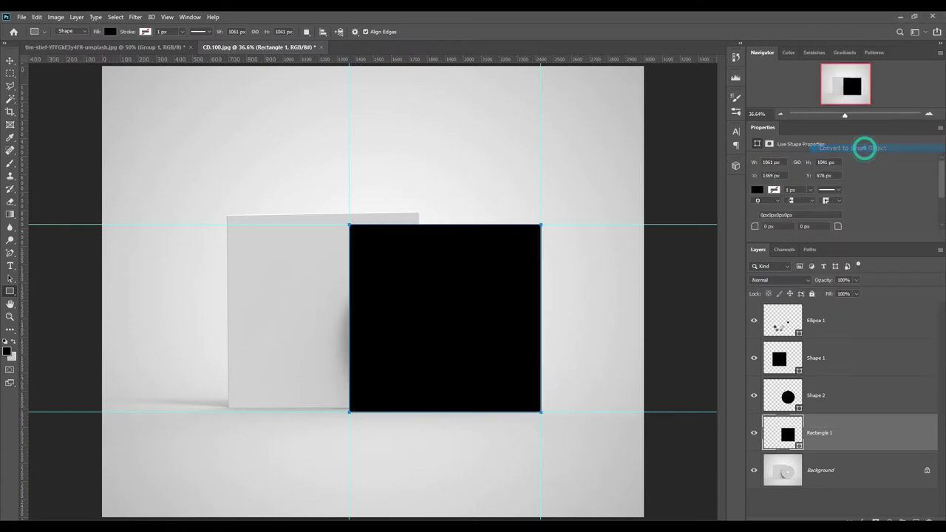
key("ctrl+t")
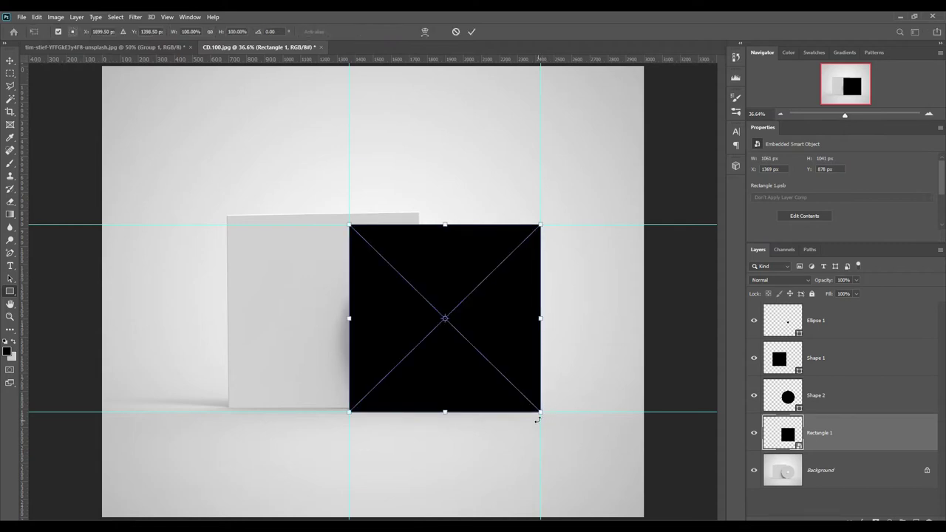
right_click(517, 378)
left_click(565, 260)
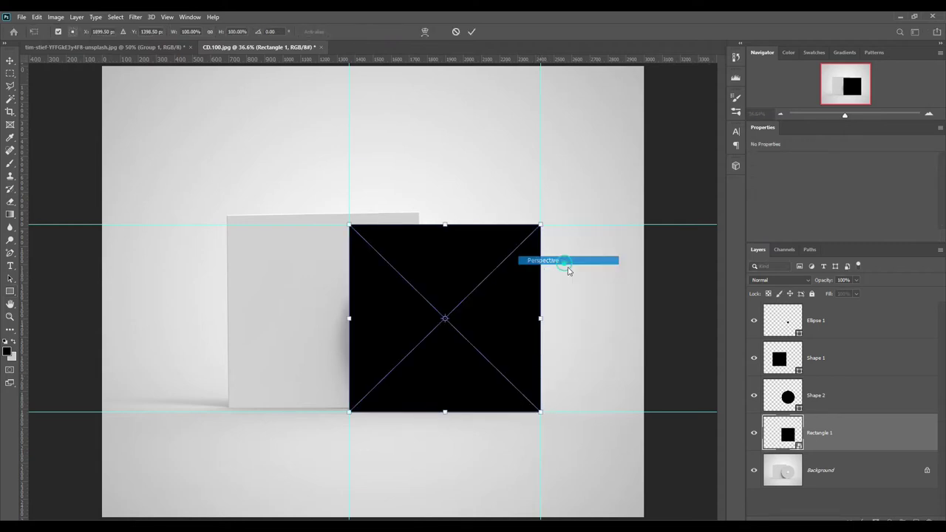
left_click_drag(540, 415, 549, 419)
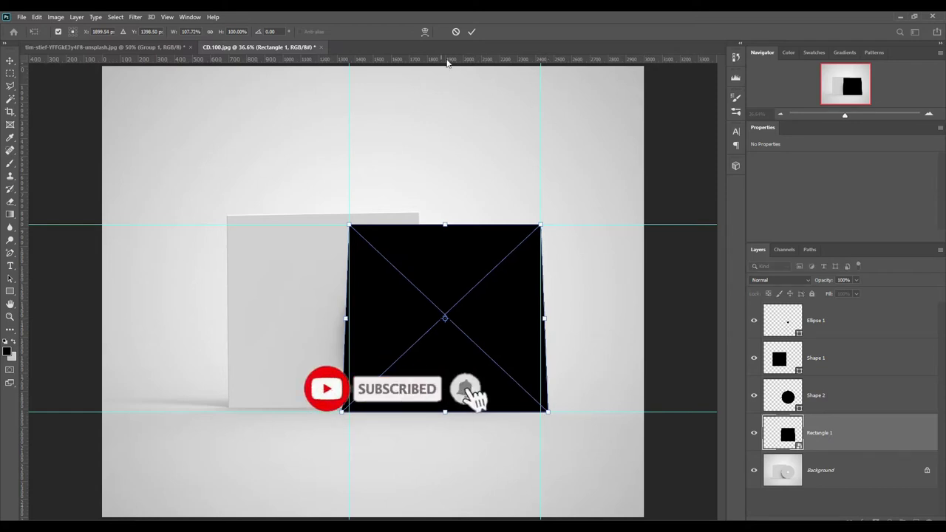
left_click(473, 32)
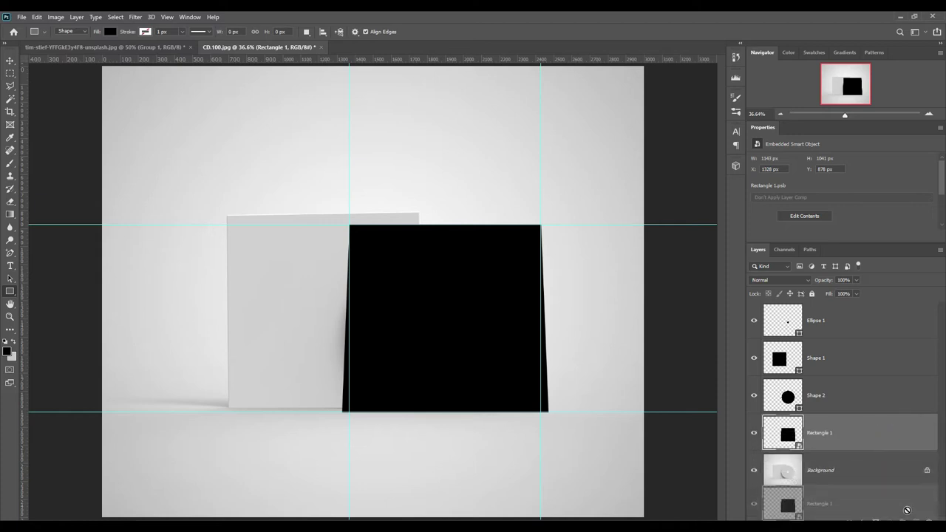
Step: Group the rectangle as Group 1 and mask the group to Shape 2's disc circle
key("ctrl+g")
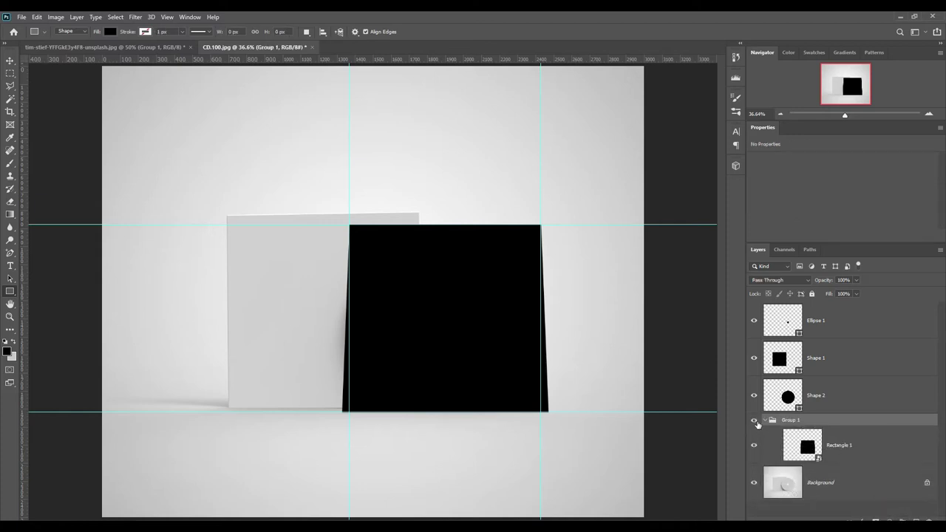
left_click(764, 420)
left_click(798, 408, "ctrl")
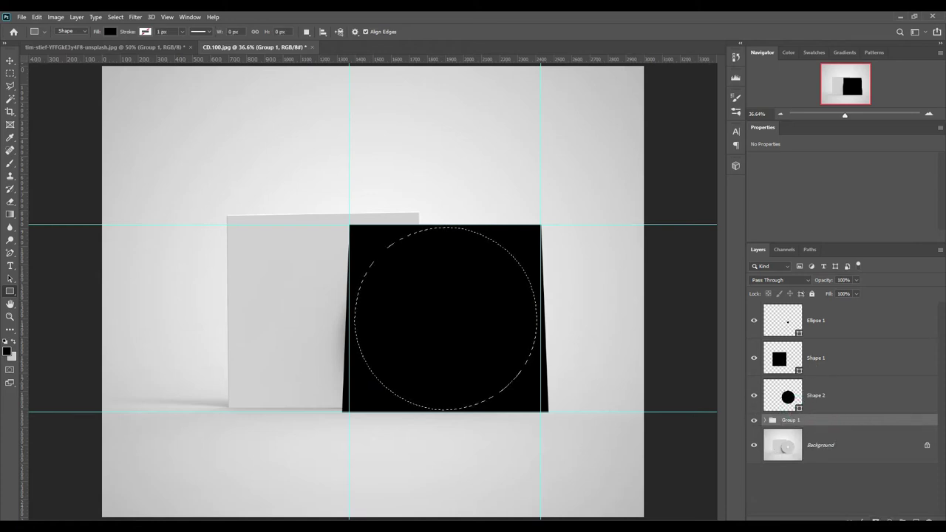
left_click(874, 521)
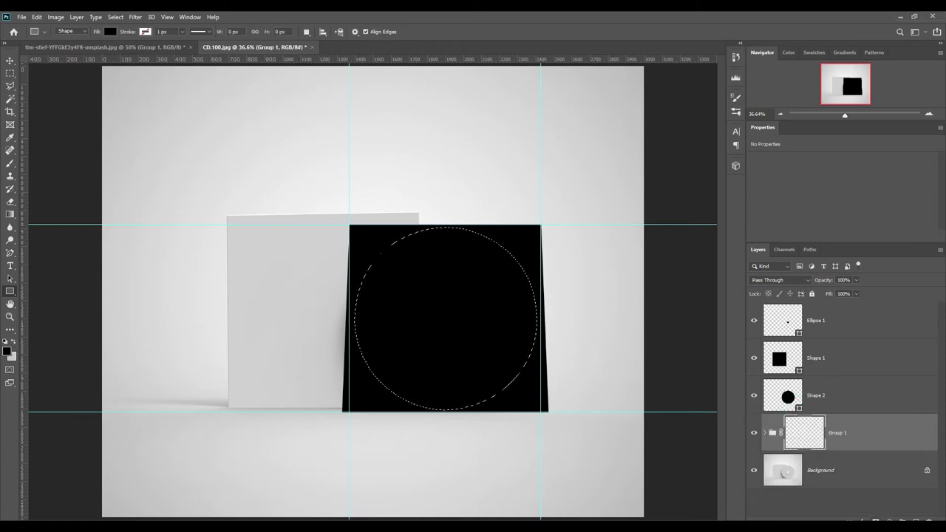
Step: Fill the Ellipse 1 circle white in the group mask to punch the centre hole
left_click(794, 331, "ctrl")
left_click(808, 437)
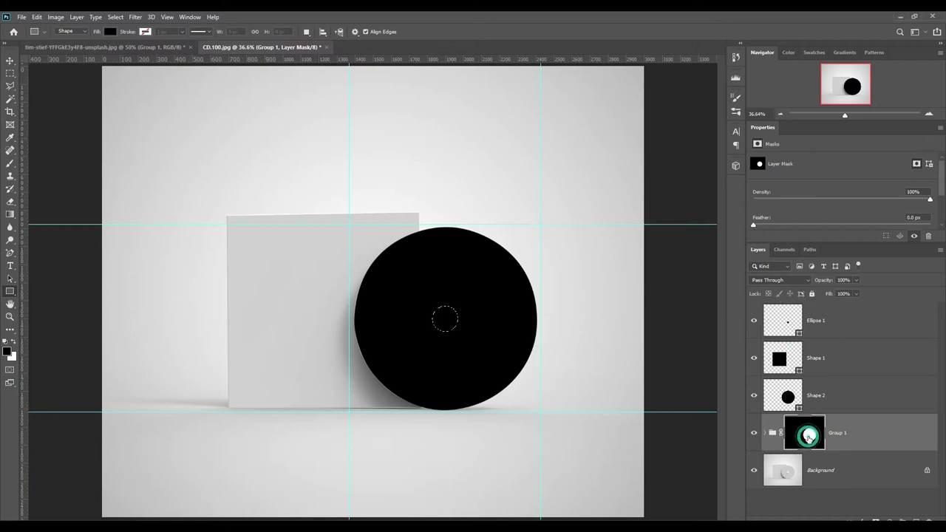
left_click(14, 343)
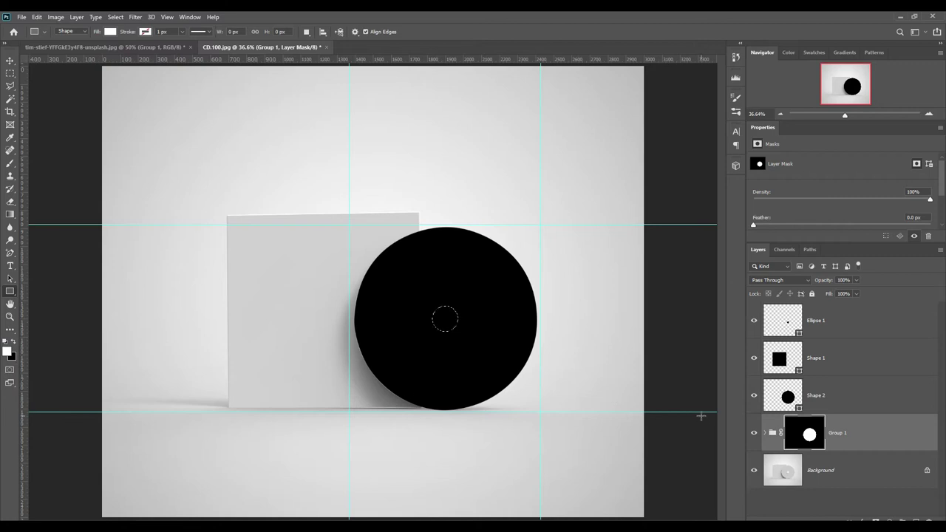
key("alt+BackSpace")
key("ctrl+d")
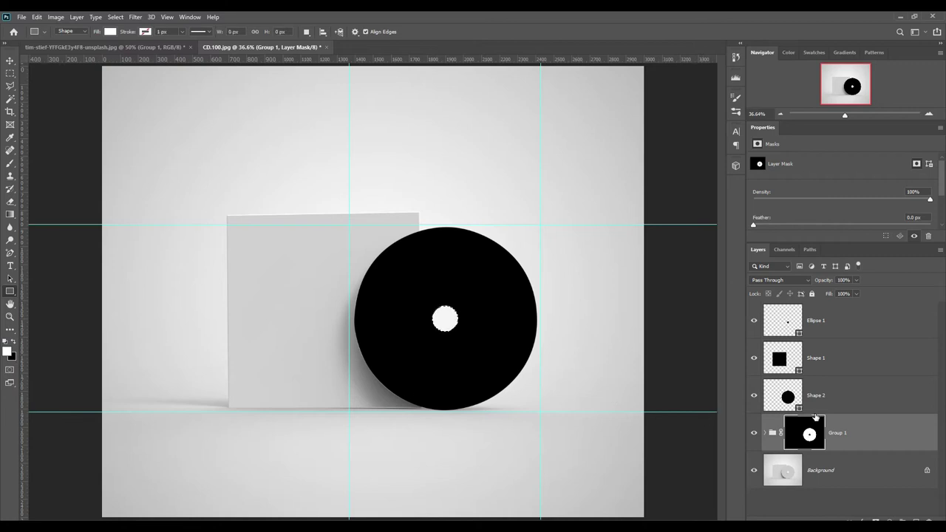
Step: Convert the masked group to a smart object named CD
right_click(880, 440)
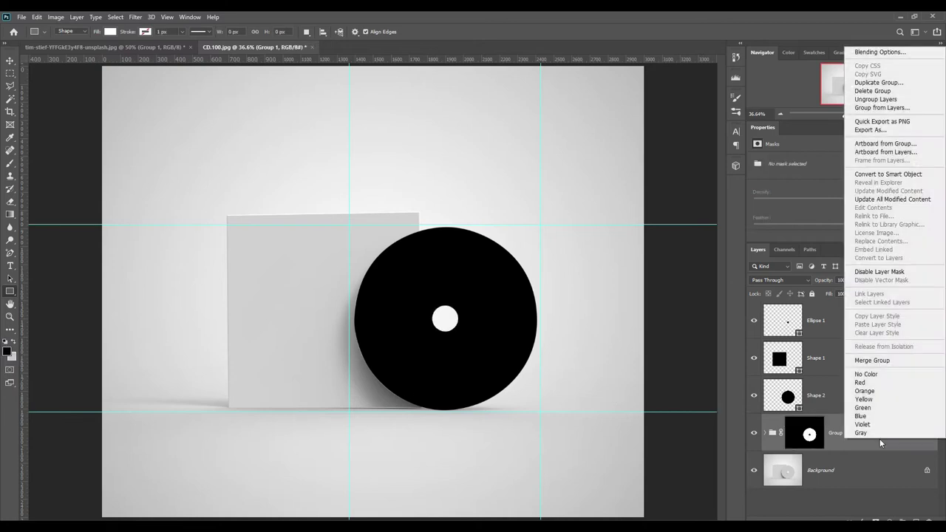
left_click(896, 176)
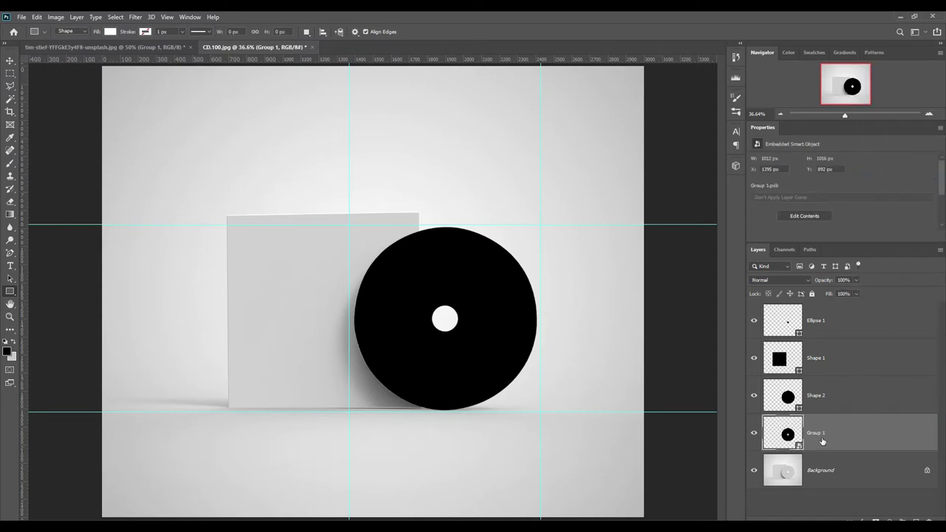
double_click(819, 433)
type("CD")
key("Return")
Step: Draw a 1084 px wide rectangle covering the sleeve card above Shape 2
left_click(853, 404)
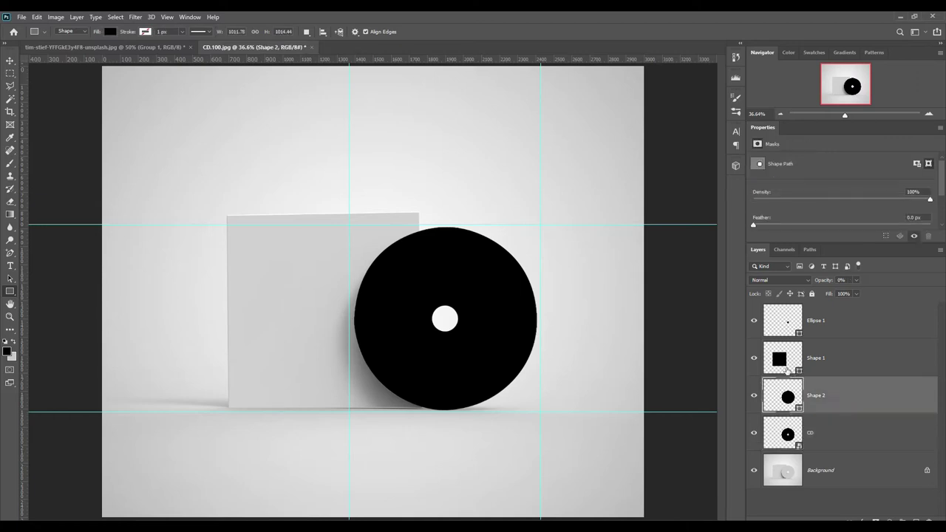
left_click(10, 292)
left_click_drag(225, 214, 421, 411)
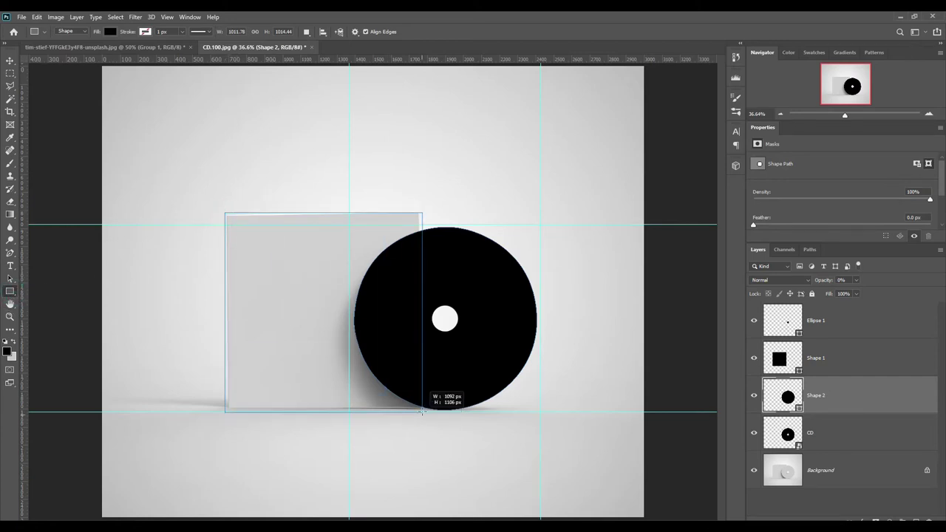
left_click_drag(422, 411, 418, 411)
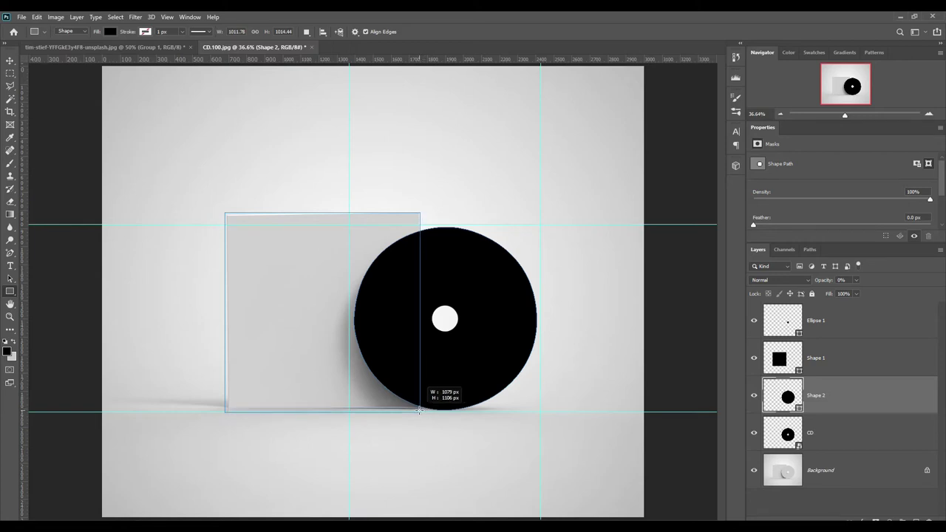
left_click_drag(419, 411, 421, 411)
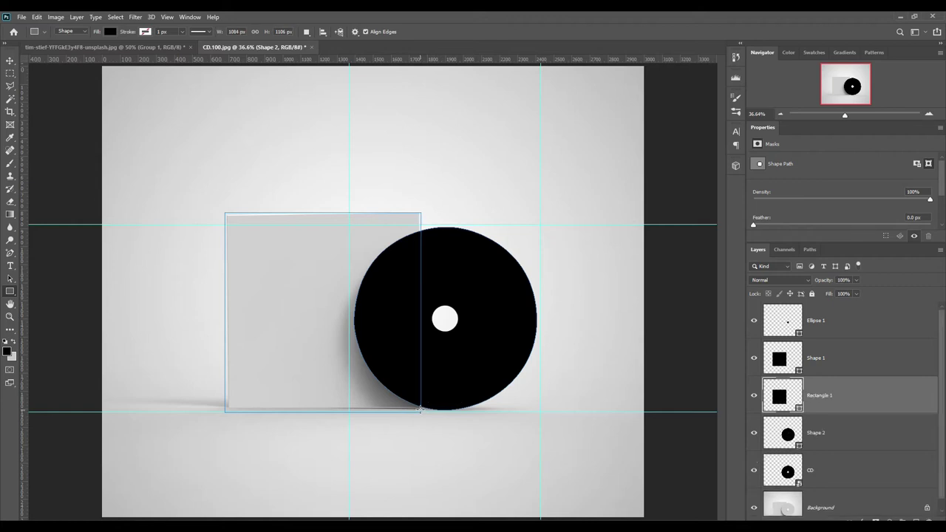
Step: Drag all four guides off the canvas and pick red as the rectangle's fill
left_click(9, 60)
left_click_drag(357, 411, 356, 59)
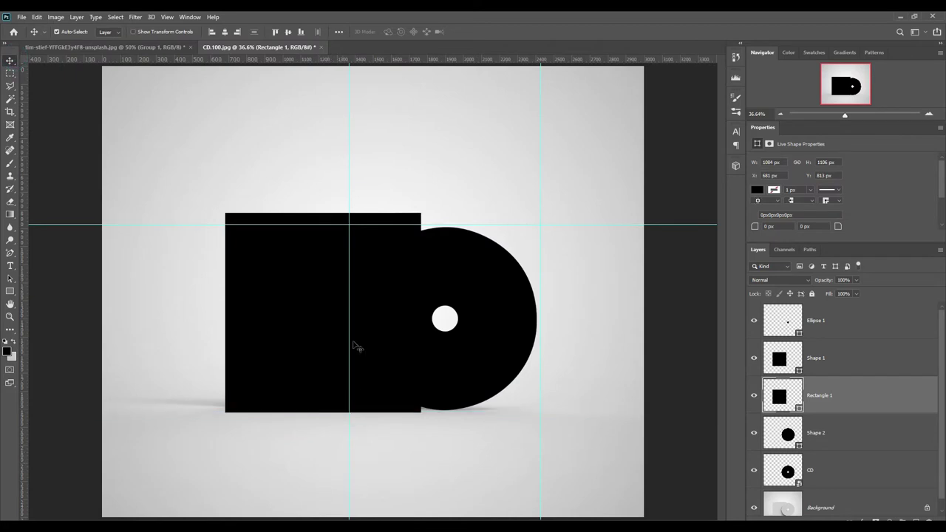
left_click_drag(350, 337, 739, 322)
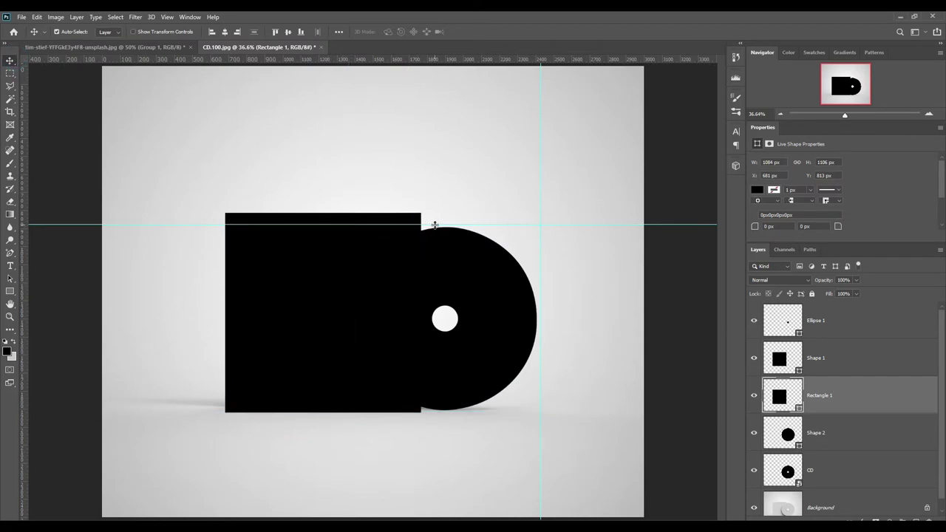
left_click_drag(434, 225, 435, 58)
left_click_drag(542, 146, 731, 155)
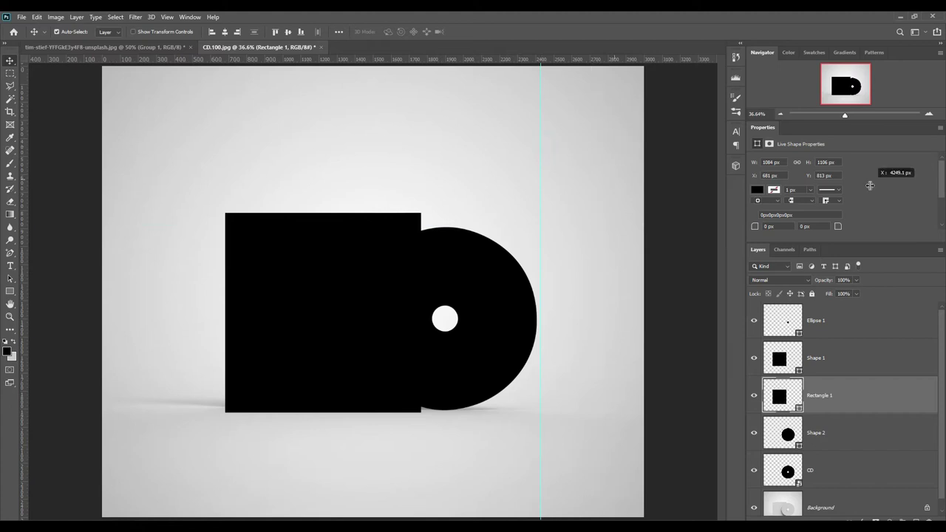
double_click(799, 407)
left_click_drag(743, 285, 752, 261)
Step: Confirm the red fill, move the rectangle beneath the CD layer, and lower its opacity
key("Return")
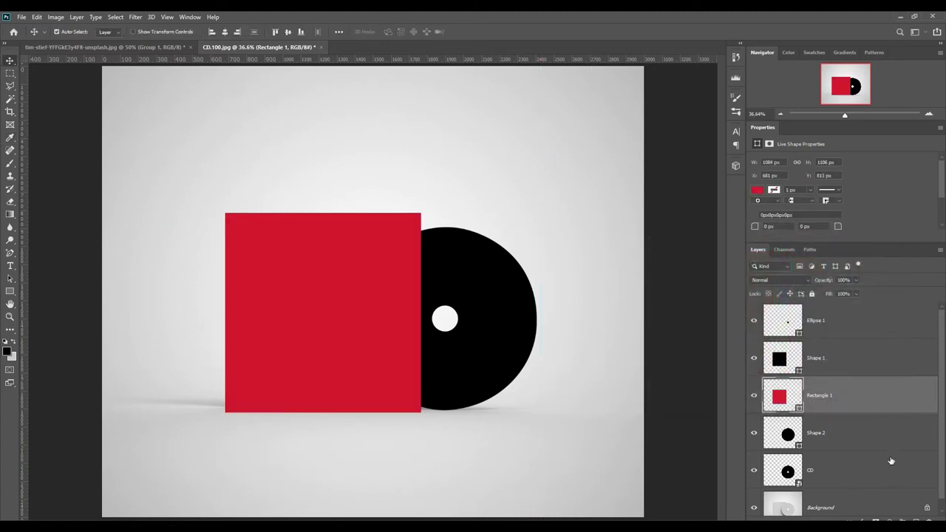
left_click_drag(856, 390, 854, 476)
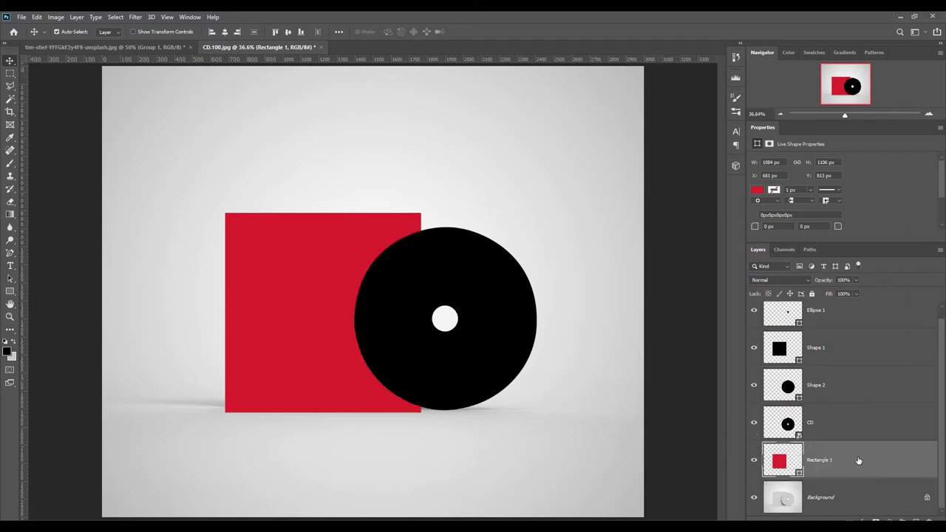
mouse_move(820, 285)
left_mouse_down()
mouse_move(792, 284)
mouse_move(826, 283)
left_mouse_up()
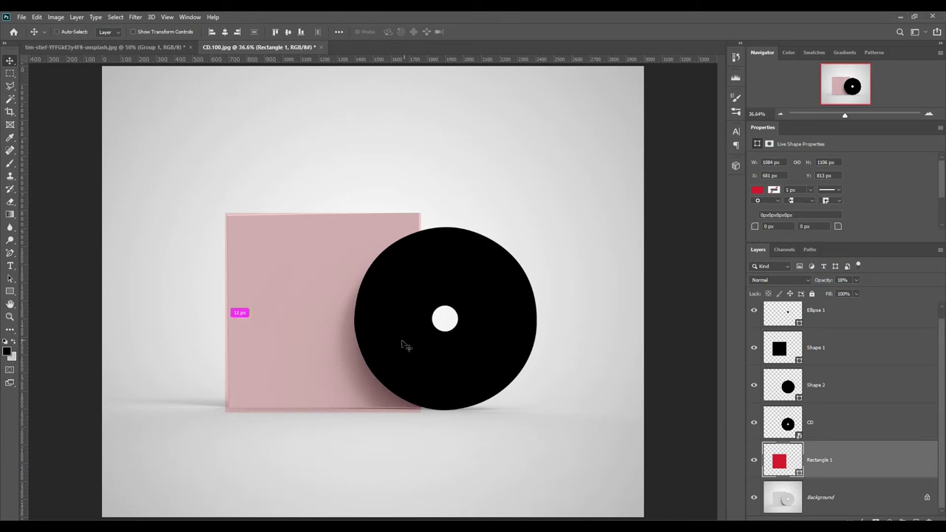
key("ctrl+plus")
key("ctrl+plus")
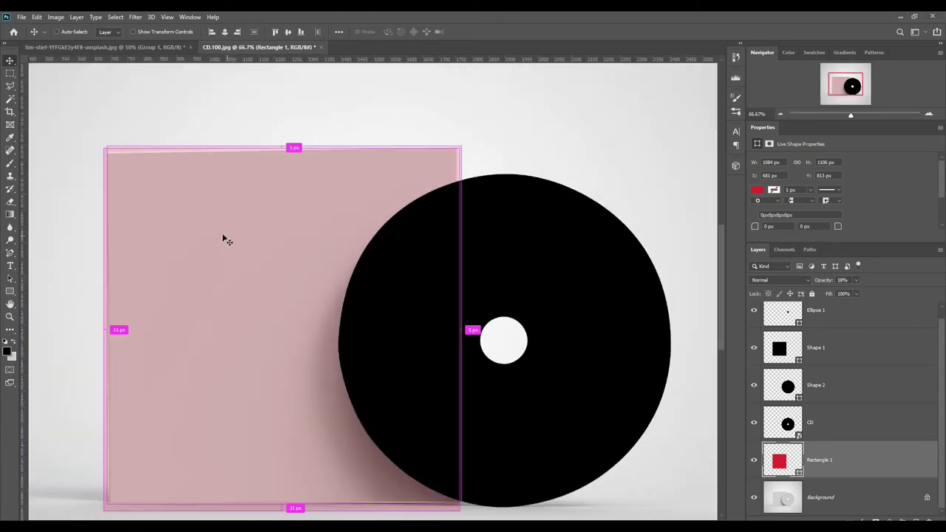
Step: Distort the rectangle, aligning its bottom-left and bottom-right corners with the card
key("ctrl+t")
right_click(142, 190)
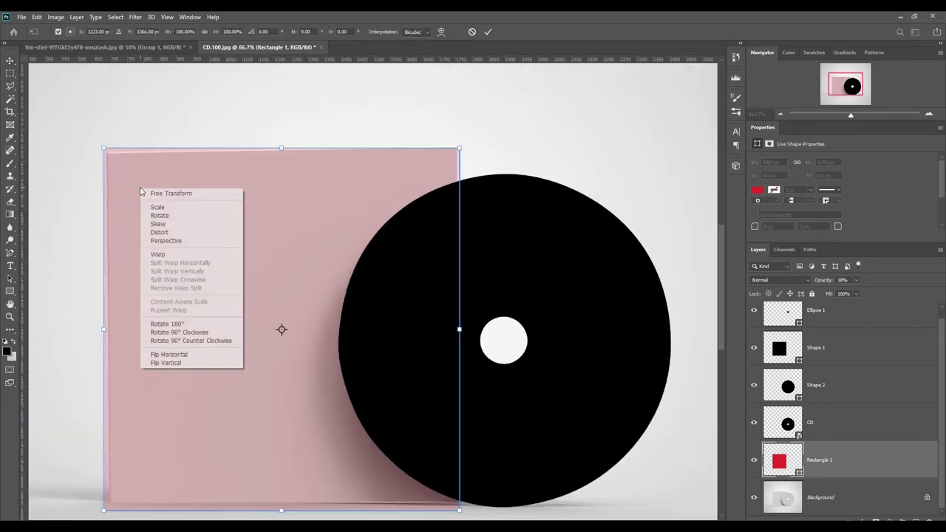
left_click(161, 233)
key("ctrl+plus")
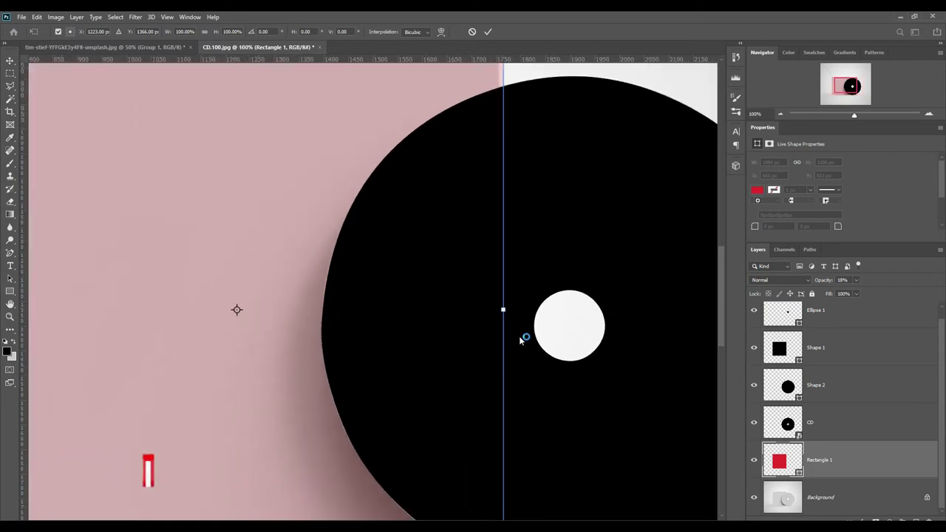
mouse_move(200, 338)
left_mouse_down()
mouse_move(330, 261)
mouse_move(303, 384)
left_mouse_up()
left_click(297, 388)
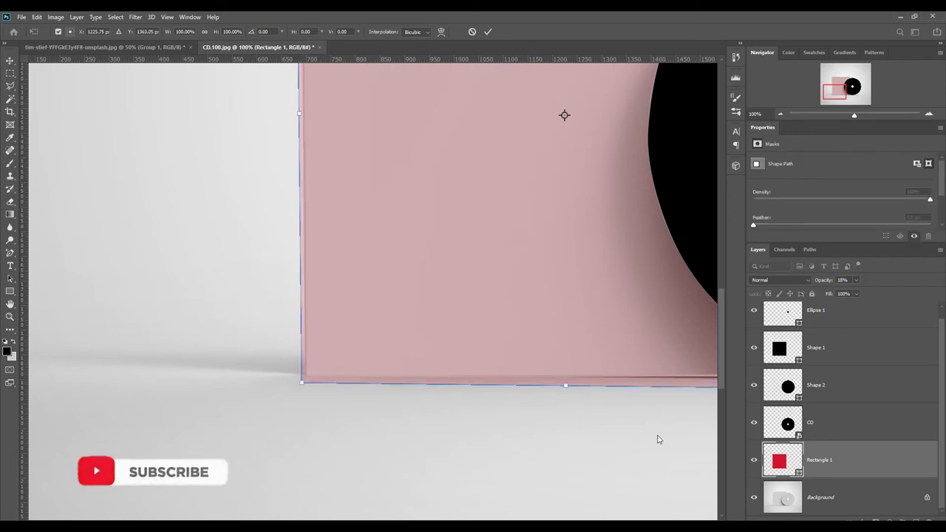
scroll(510, 391, "right", 6)
scroll(510, 391, "right", 3)
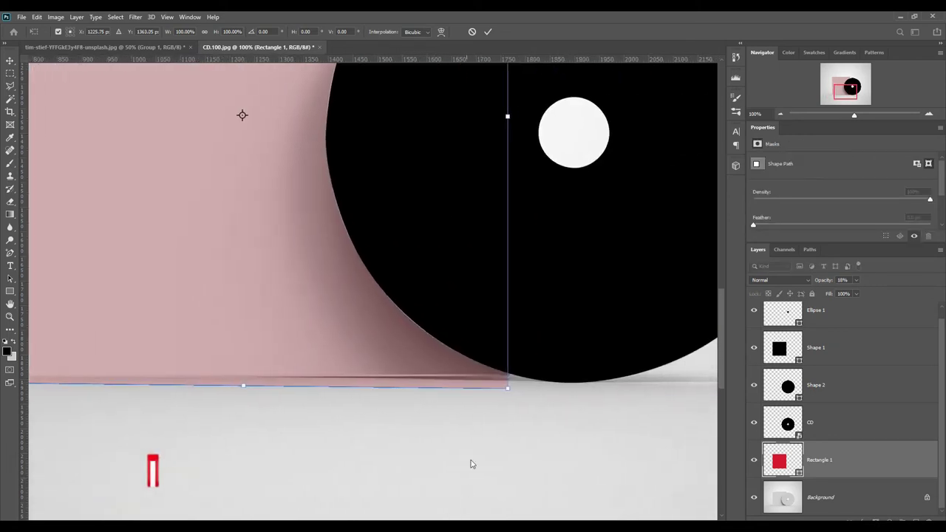
left_click_drag(507, 390, 514, 384)
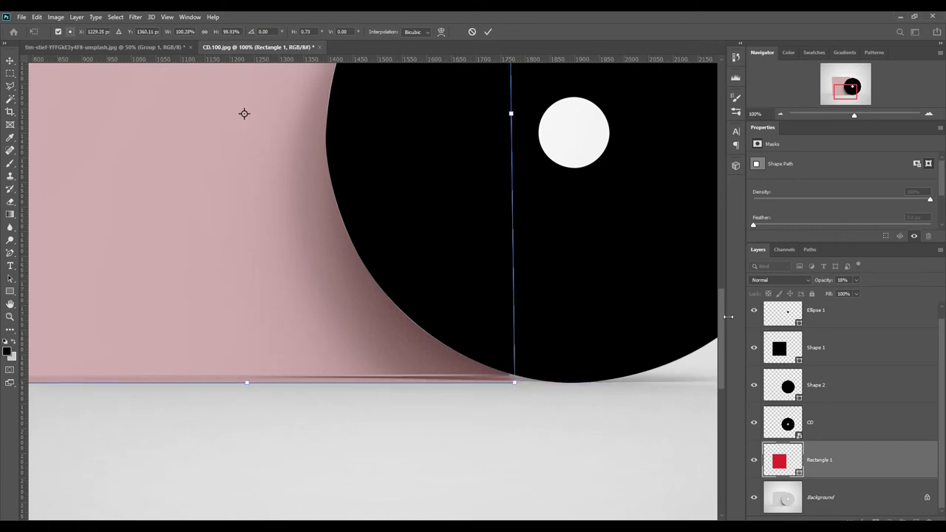
Step: Align the top corners with the card, commit the distort, and restore 100% opacity
scroll(723, 334, "up", 10)
scroll(716, 232, "up", 3)
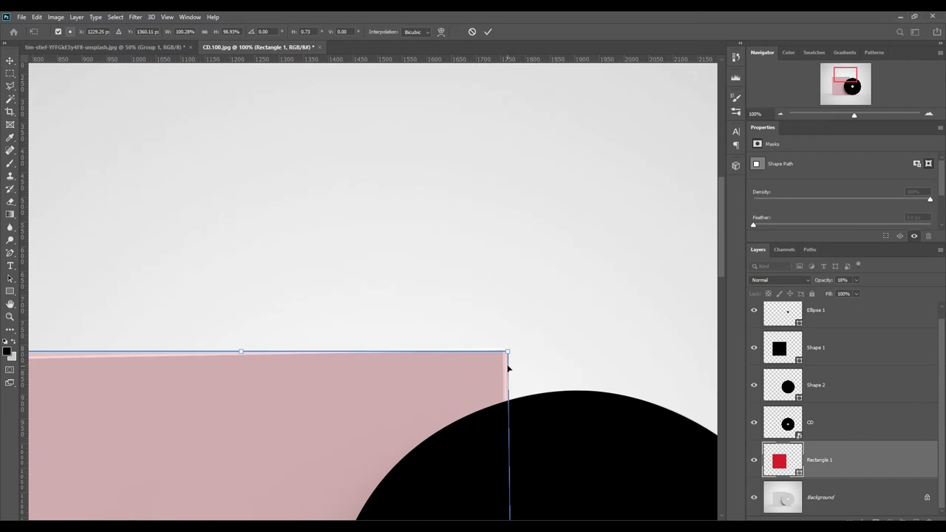
left_click_drag(508, 353, 514, 345)
scroll(269, 361, "left", 5)
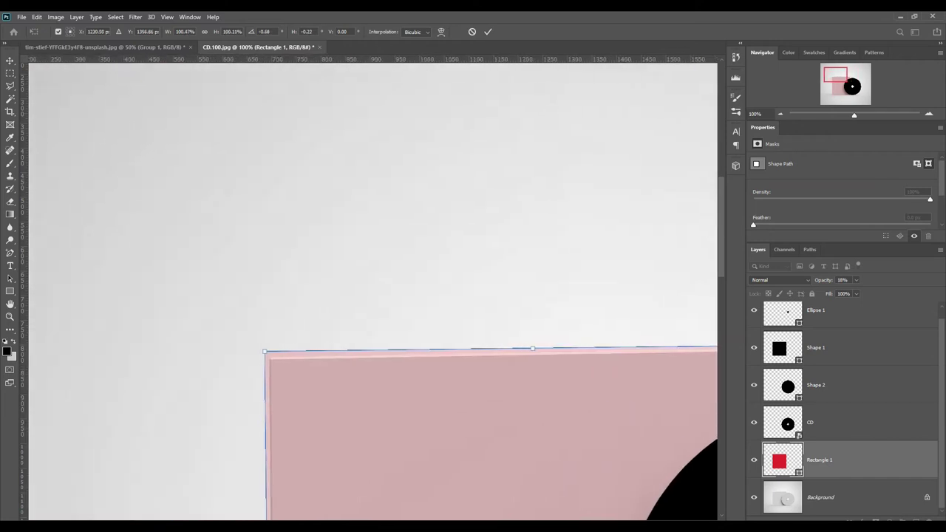
left_click_drag(266, 356, 265, 357)
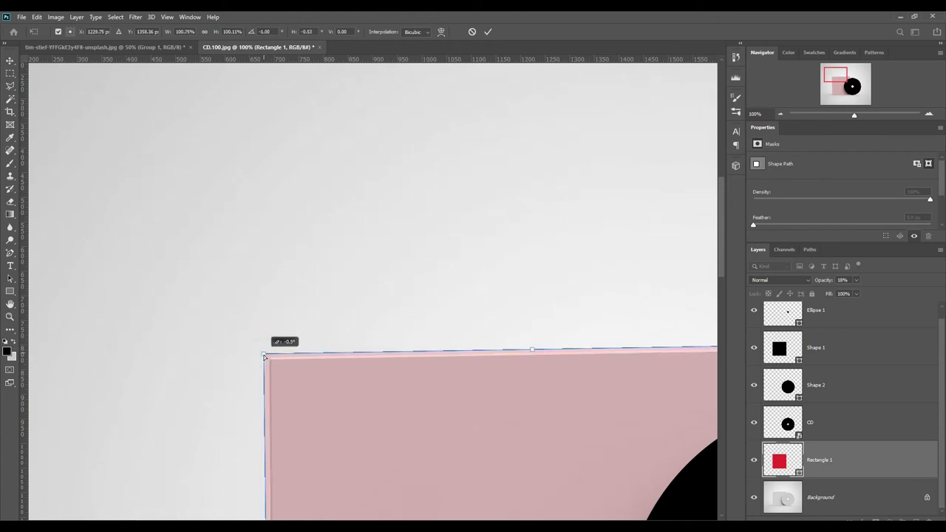
left_click(487, 33)
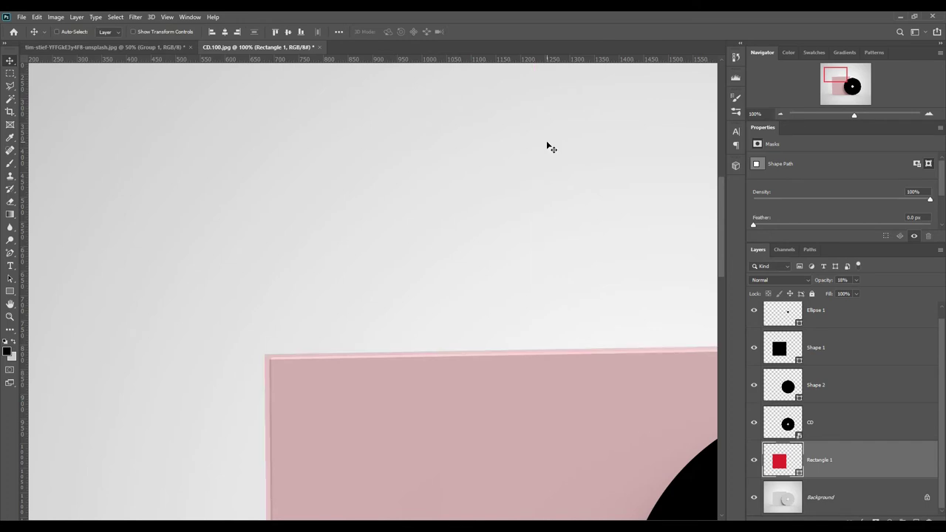
key("ctrl+0")
left_click_drag(820, 281, 919, 351)
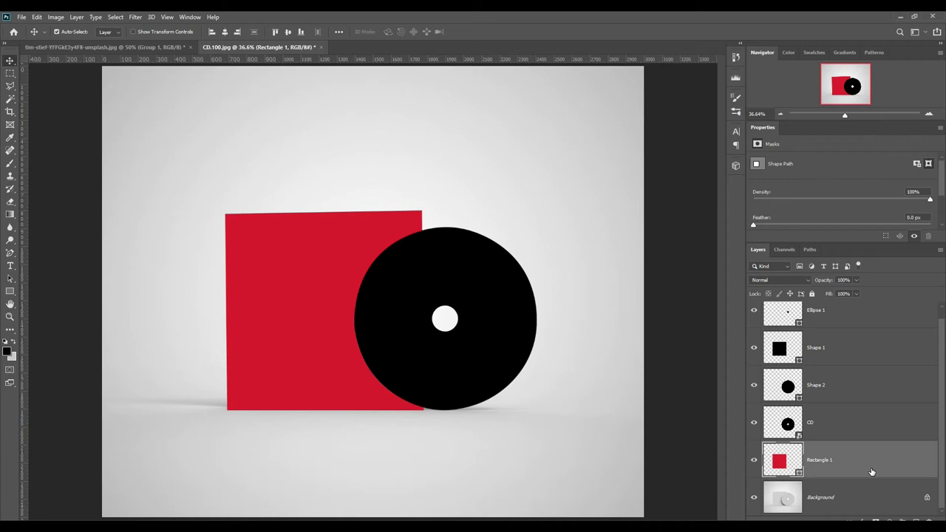
Step: Undo the opacity change, delete Rectangle 1, and draw a new 1091 × 1098 px rectangle over the sleeve
key("ctrl+z")
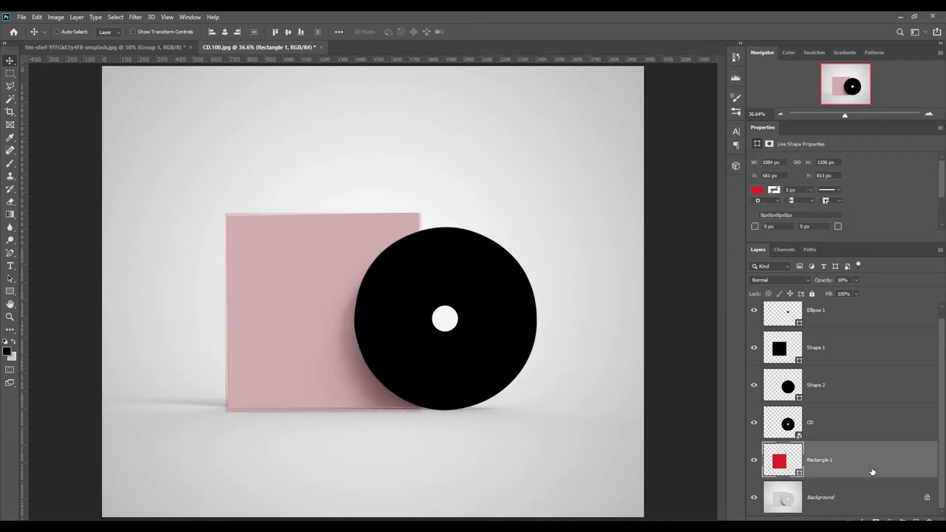
key("Delete")
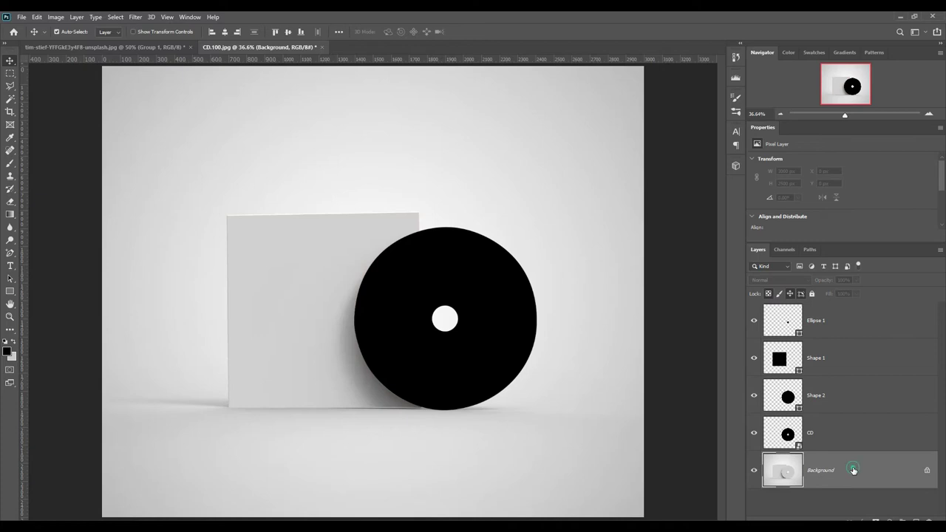
left_click(10, 292)
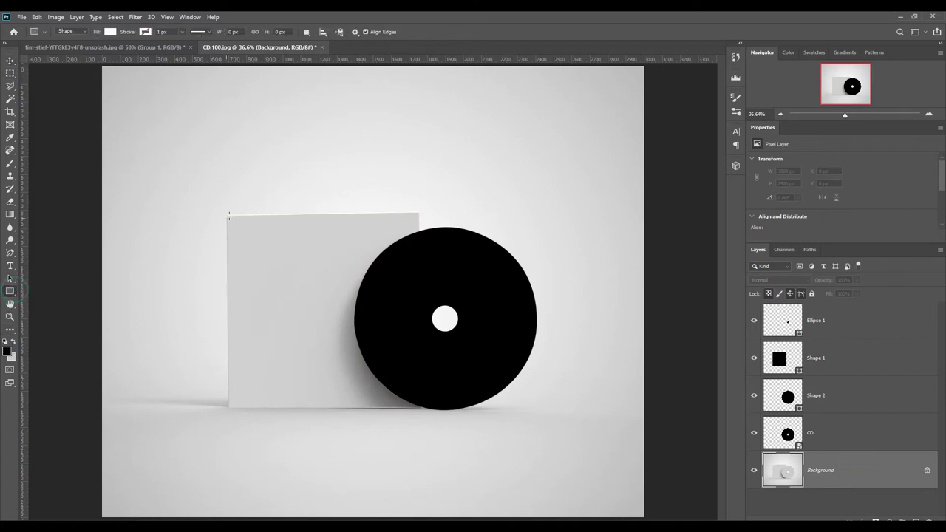
left_click_drag(225, 213, 421, 410)
Step: Fill the new rectangle with pure red FF0000 and convert it to a smart object
double_click(797, 483)
left_click(772, 251)
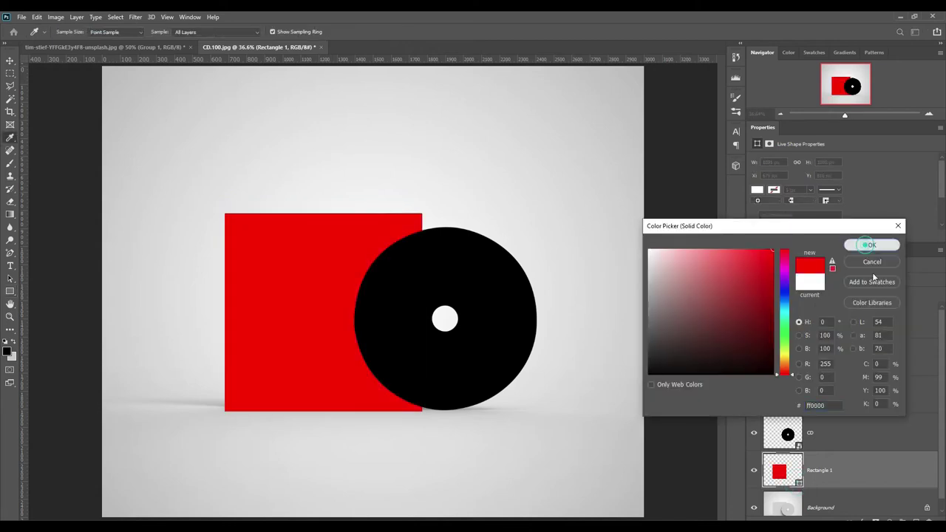
left_click(871, 244)
right_click(853, 476)
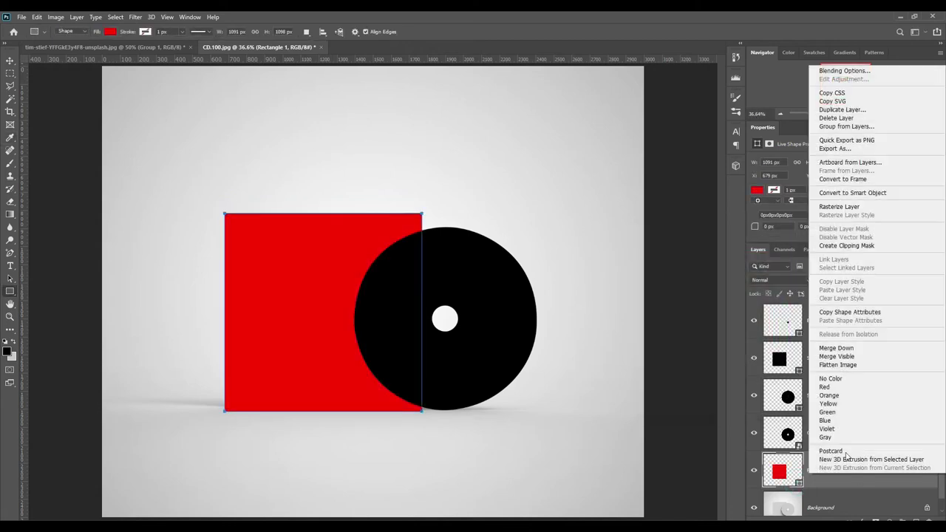
left_click(845, 193)
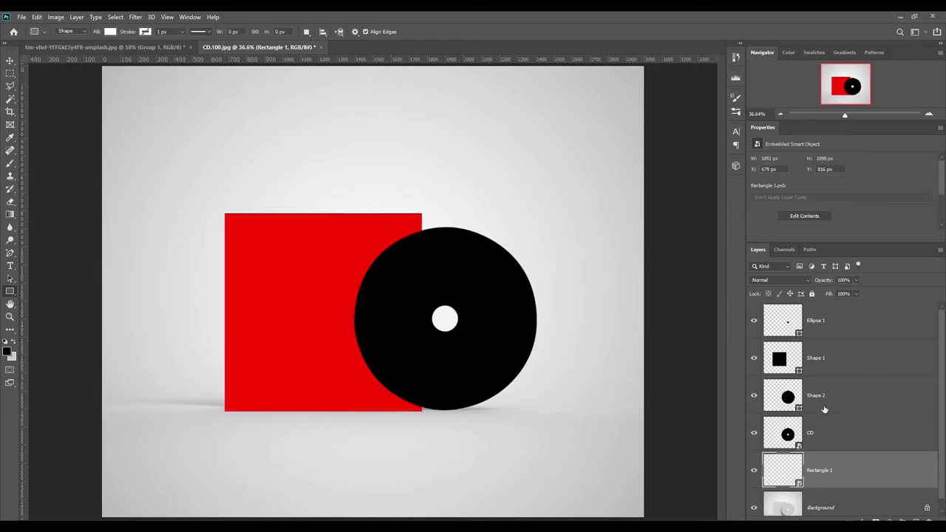
Step: Hide the Ellipse 1, Shape 1, Shape 2 and CD layers, and tag CD red
left_click_drag(754, 395, 754, 320)
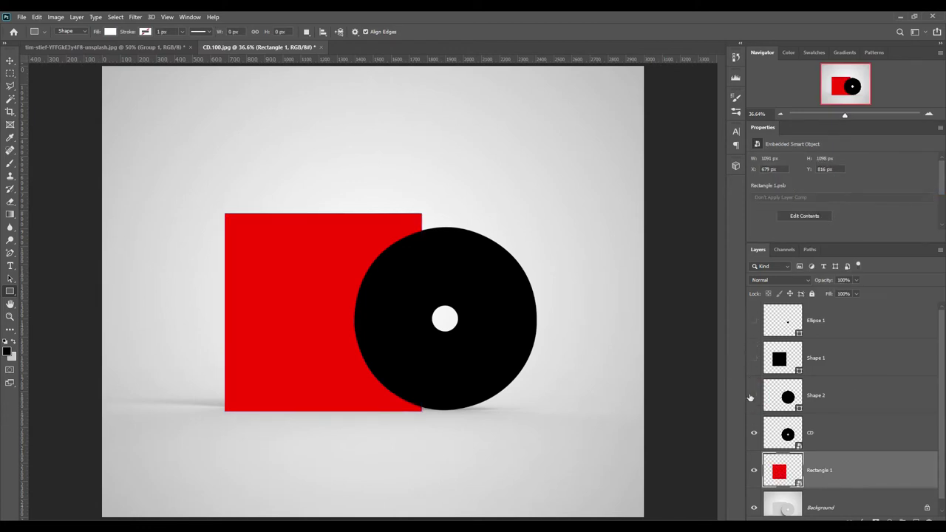
left_click(754, 435)
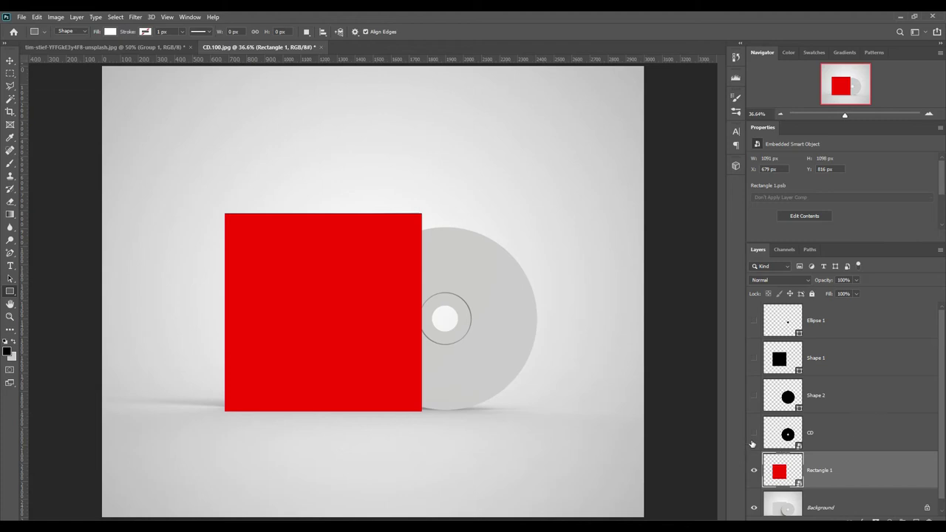
left_click(867, 435)
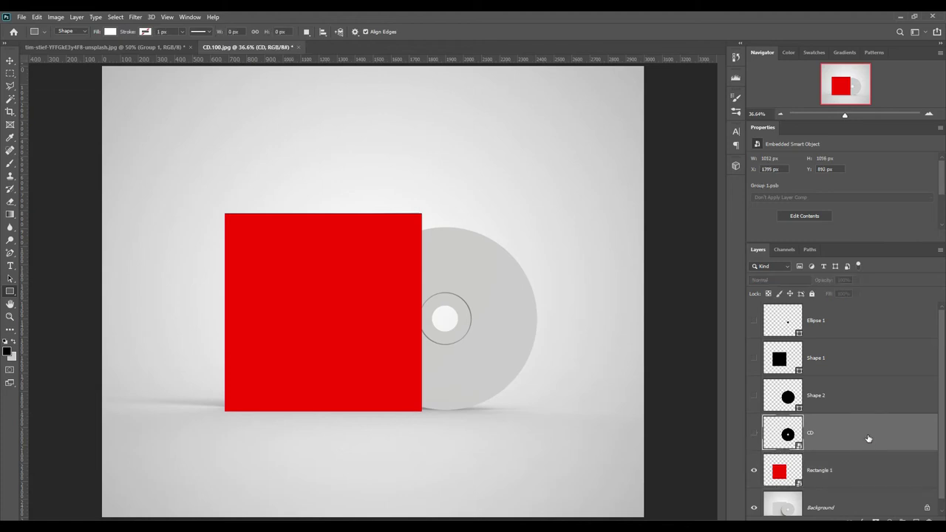
right_click(866, 435)
left_click(824, 348)
Step: Tag Rectangle 1 red and lower its opacity to 27%
left_click(875, 481)
right_click(874, 479)
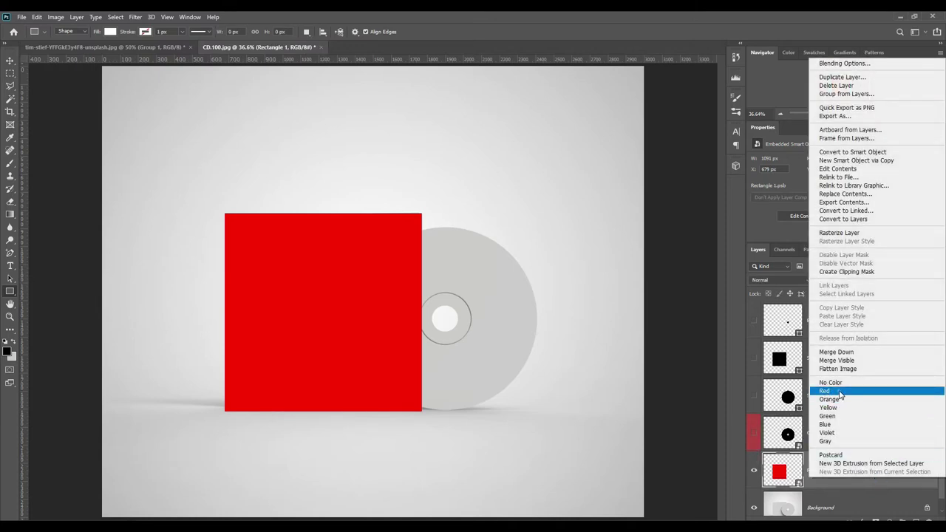
left_click(840, 392)
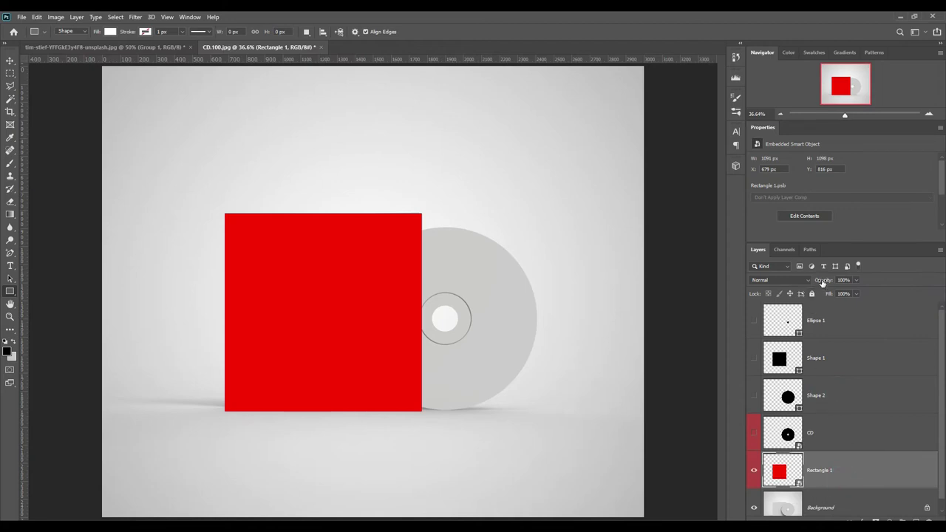
left_click_drag(822, 282, 805, 284)
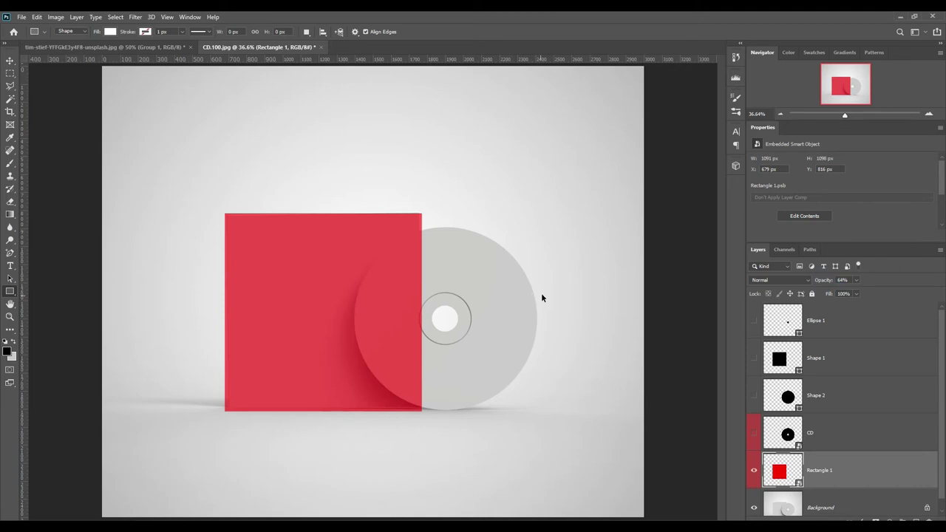
key("ctrl+plus")
key("ctrl+plus")
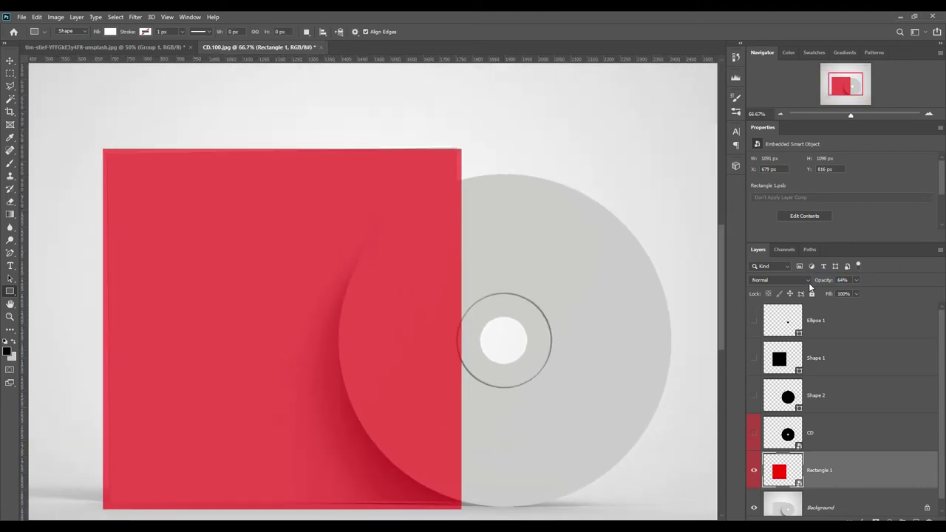
left_click_drag(823, 281, 806, 281)
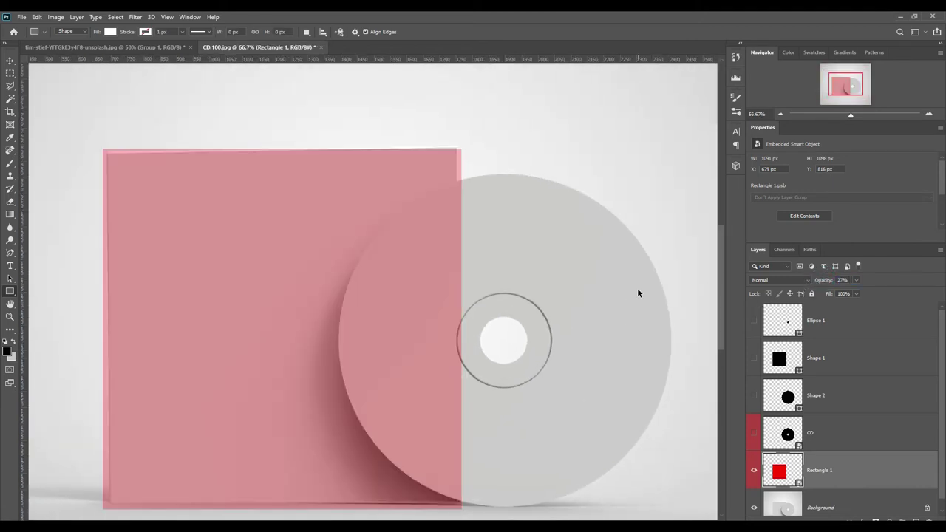
Step: Distort Rectangle 1's top-right, bottom-right and bottom-left corners onto the sleeve's corners
key("ctrl+t")
right_click(335, 211)
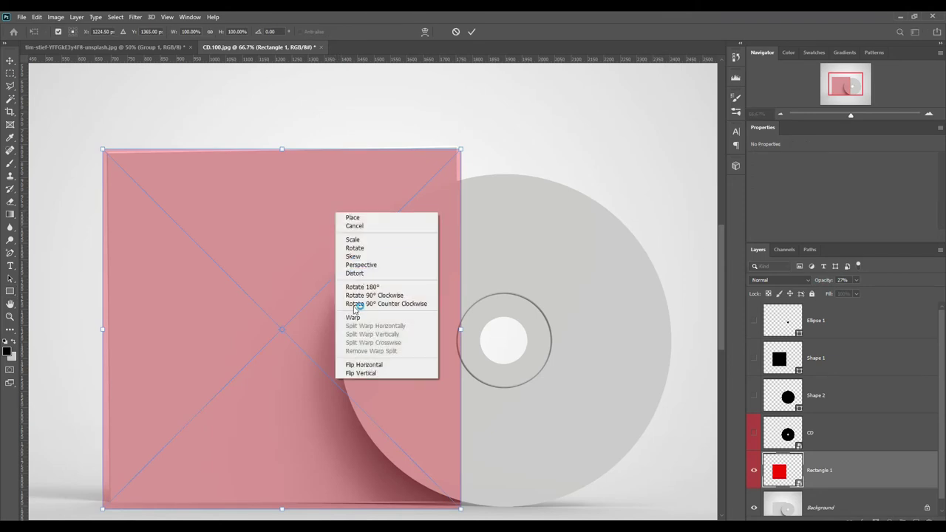
left_click(366, 274)
left_click_drag(459, 149, 459, 142)
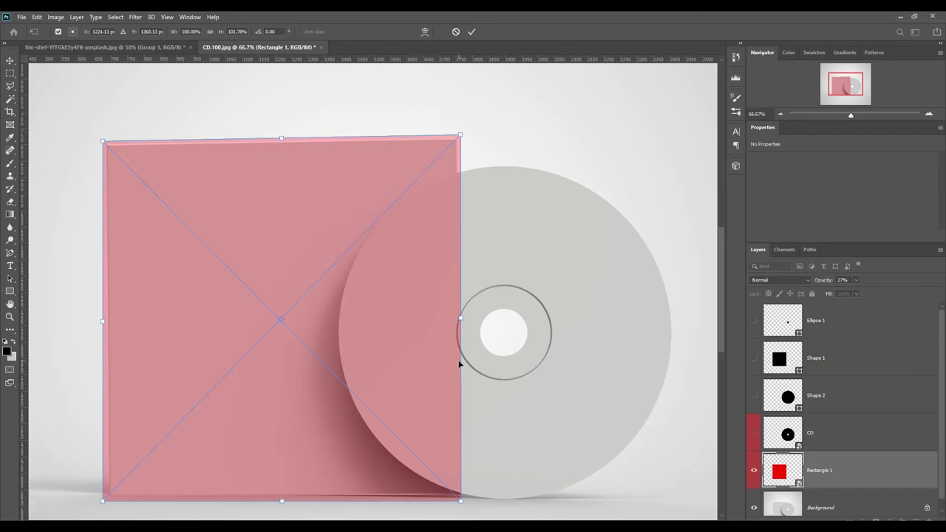
left_click_drag(461, 503, 464, 501)
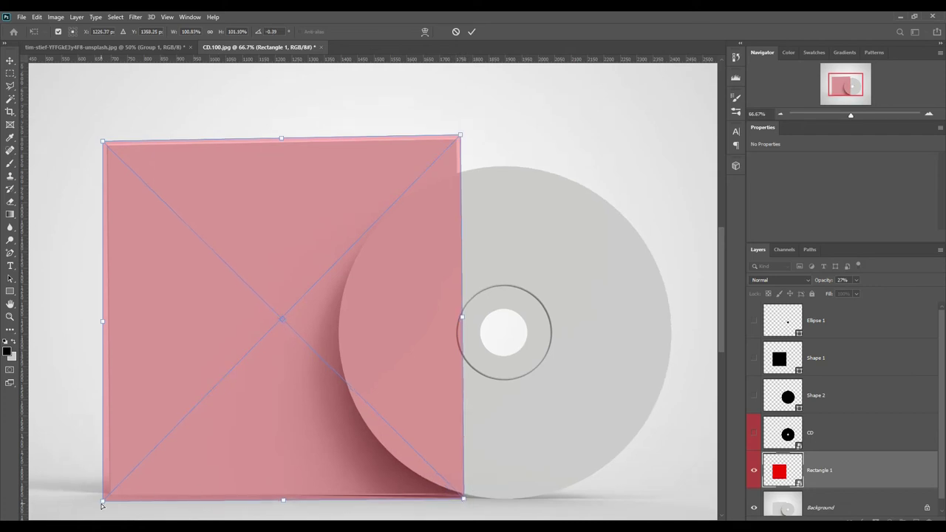
left_click_drag(103, 503, 108, 501)
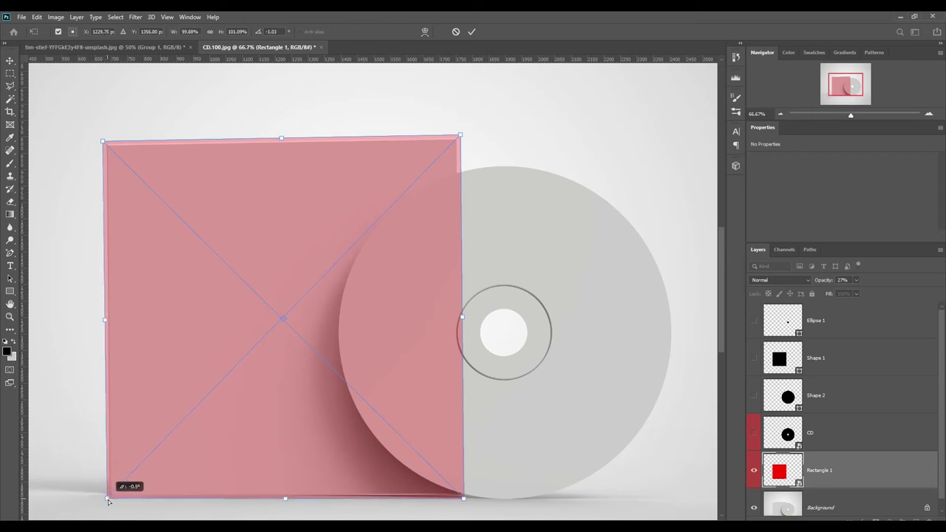
left_click(469, 31)
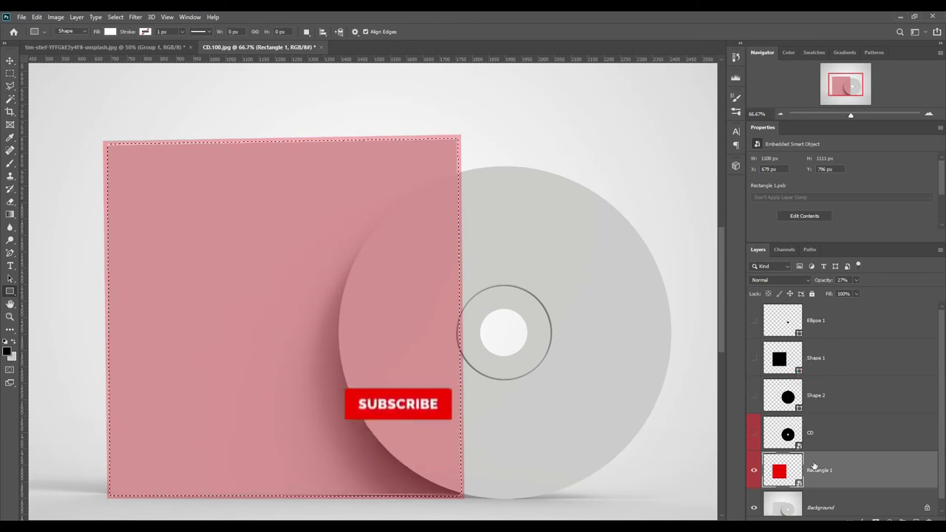
Step: Mask the CD's circle out of Rectangle 1 and restore the sleeve to 100% opacity
left_click(842, 476, "ctrl")
left_click(868, 520)
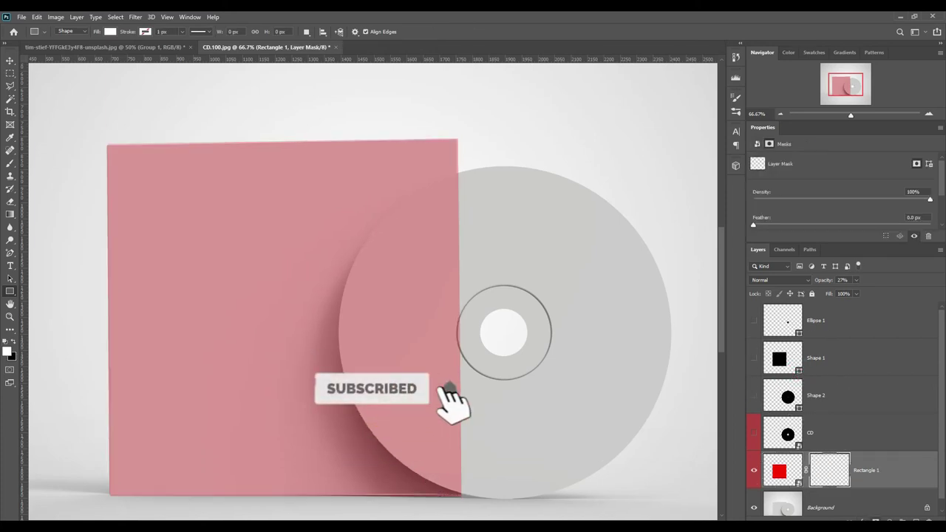
left_click(789, 435, "ctrl")
left_click(824, 469)
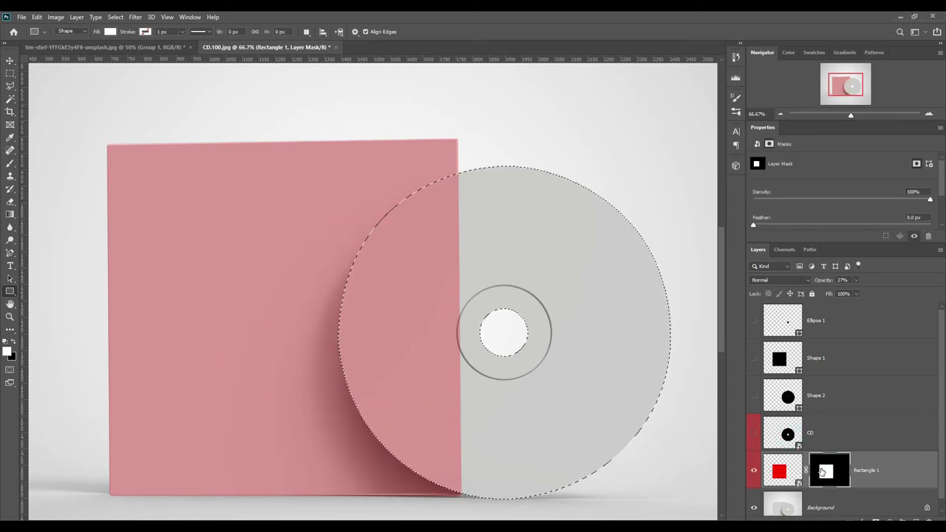
key("Delete")
key("ctrl+d")
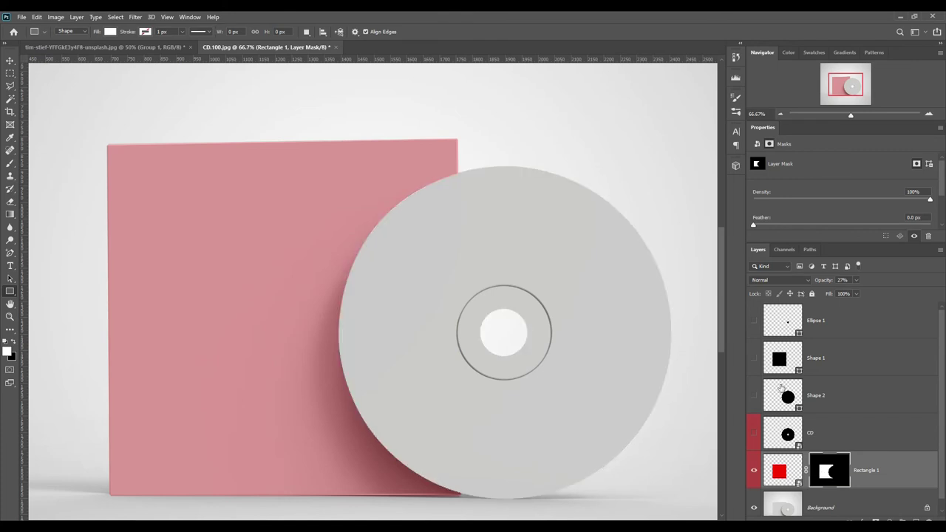
left_click_drag(817, 282, 942, 310)
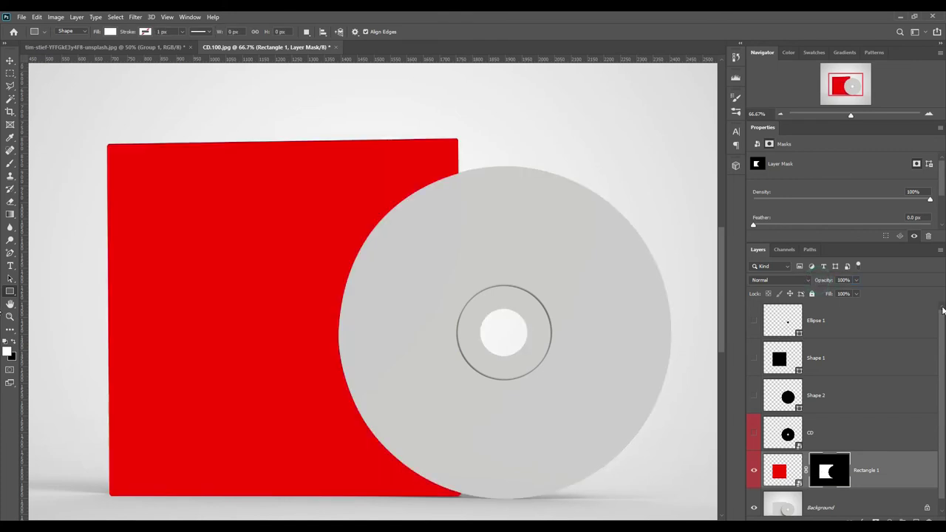
left_click(857, 437)
Step: Show CD again and group Ellipse 1, Shape 1 and Shape 2 into a hidden Group 1
left_click(753, 433)
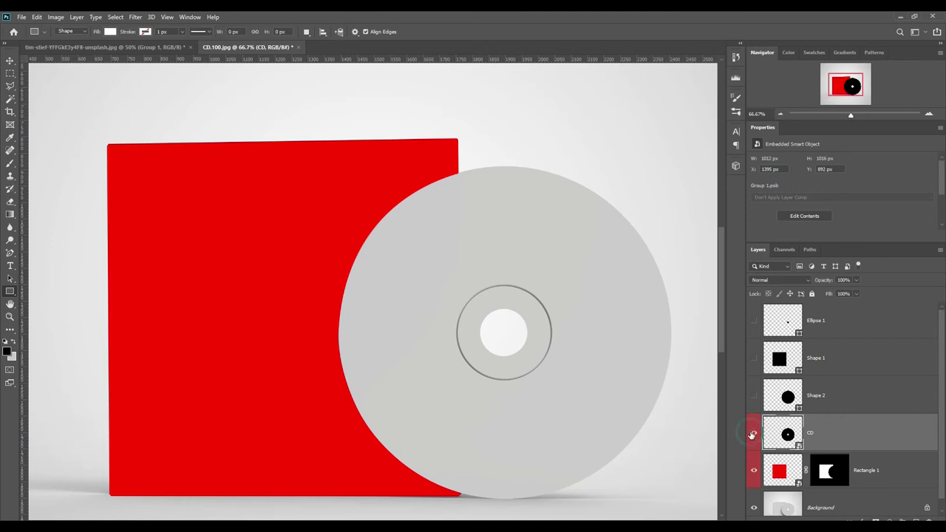
left_click(857, 397)
left_click(865, 320, "shift")
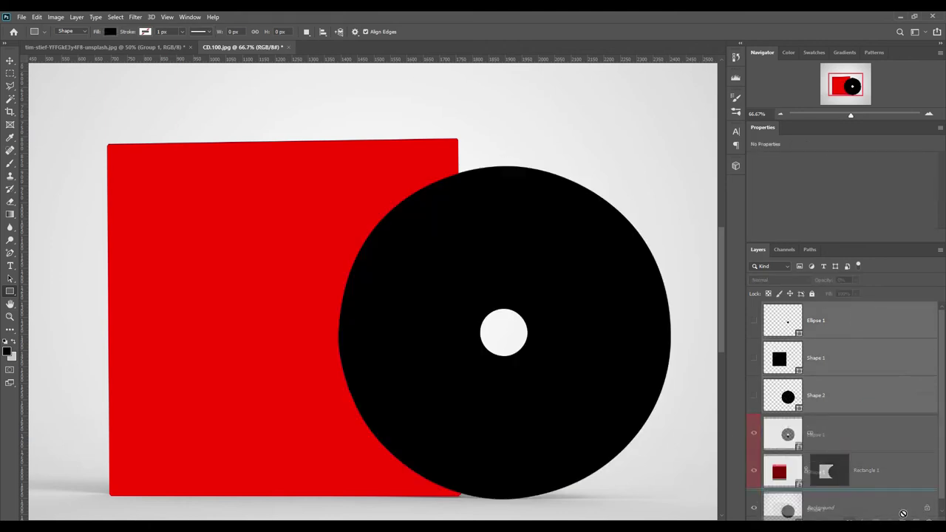
key("ctrl+g")
left_click(756, 307)
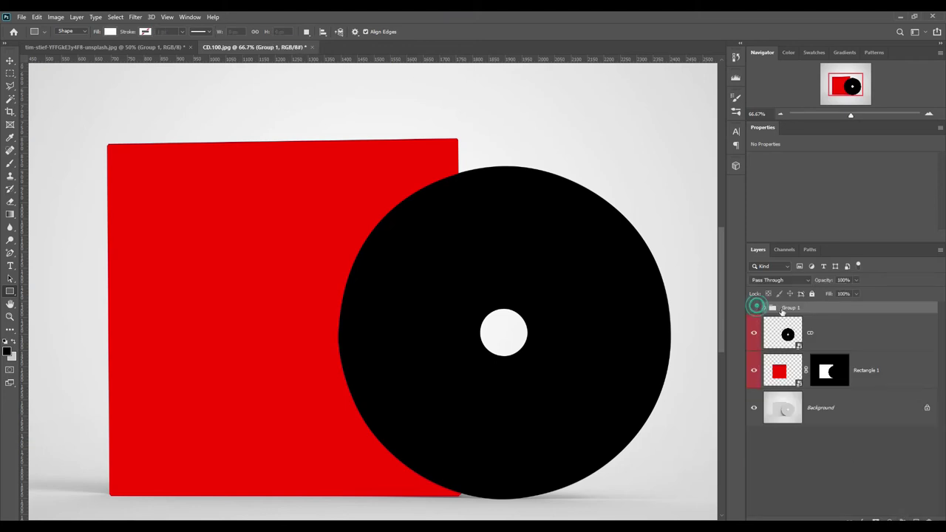
left_click(894, 334)
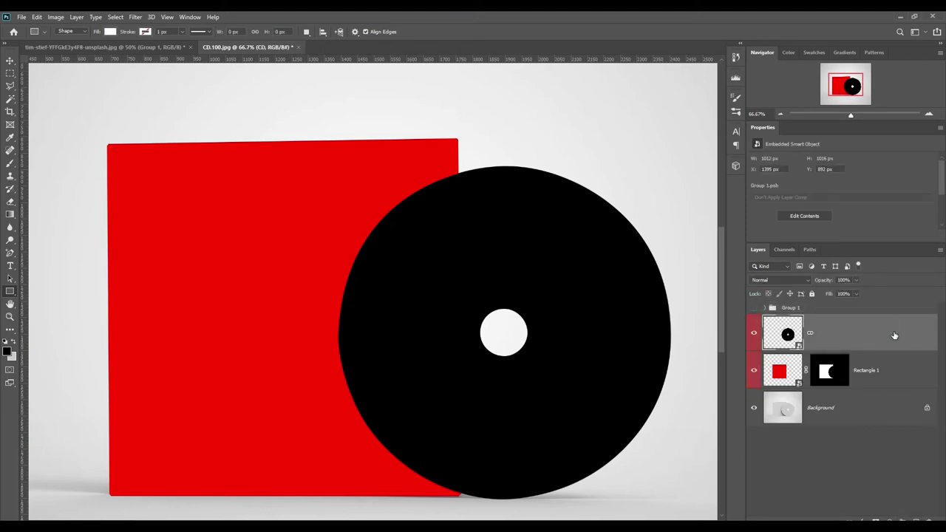
key("ctrl+0")
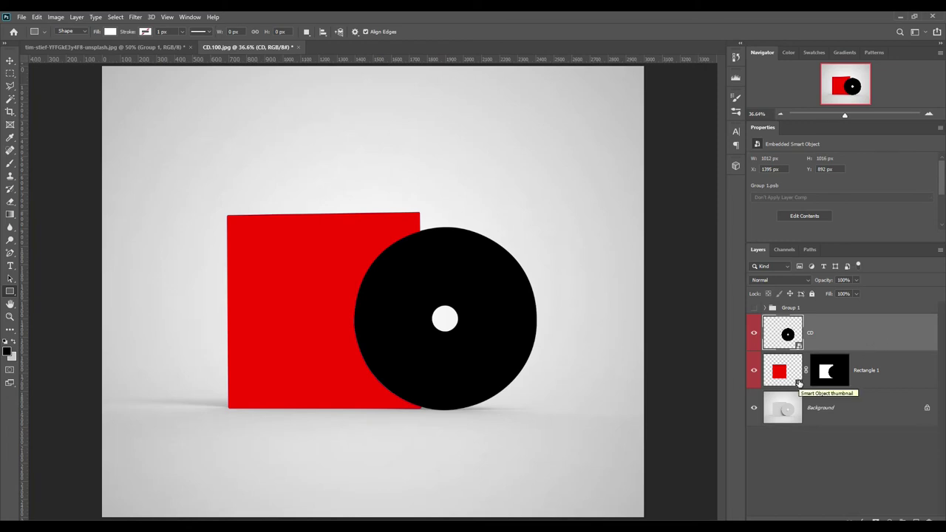
Step: Open Rectangle 1's smart object and place the mountain-lake photo and CD art group on the cover
double_click(798, 382)
left_click_drag(98, 50, 370, 161)
left_click_drag(421, 123, 445, 198)
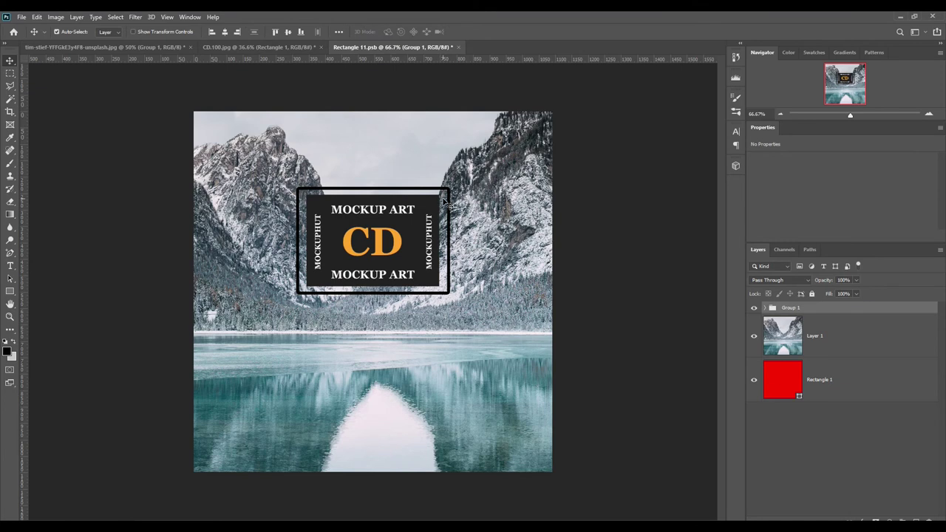
left_click(764, 307)
double_click(814, 466)
left_click(905, 220)
Step: Add a dark Lorem ipsum body paragraph in a text box below the heading
key("t")
left_click(813, 494)
mouse_move(244, 332)
left_mouse_down()
mouse_move(427, 367)
mouse_move(511, 362)
left_mouse_up()
left_click(394, 32)
left_click(868, 245)
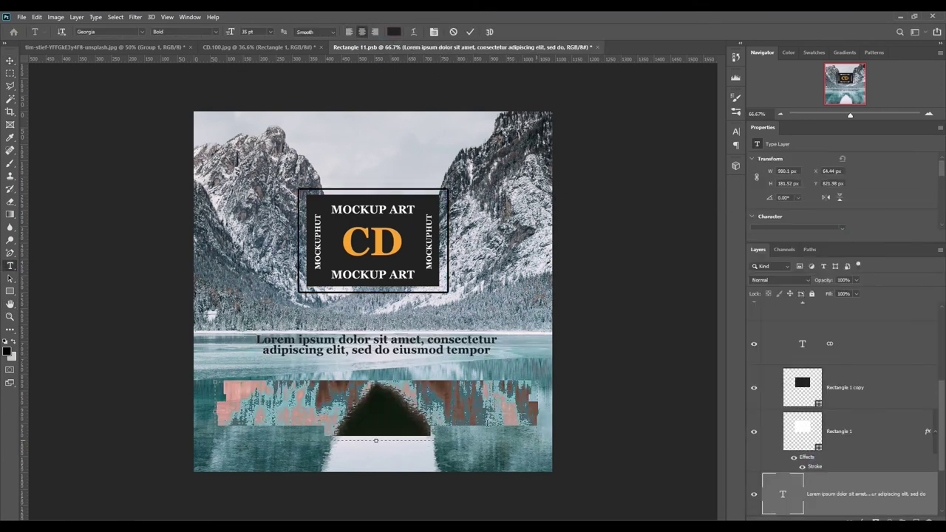
key("ctrl+Return")
key("v")
scroll(826, 410, "up", 2)
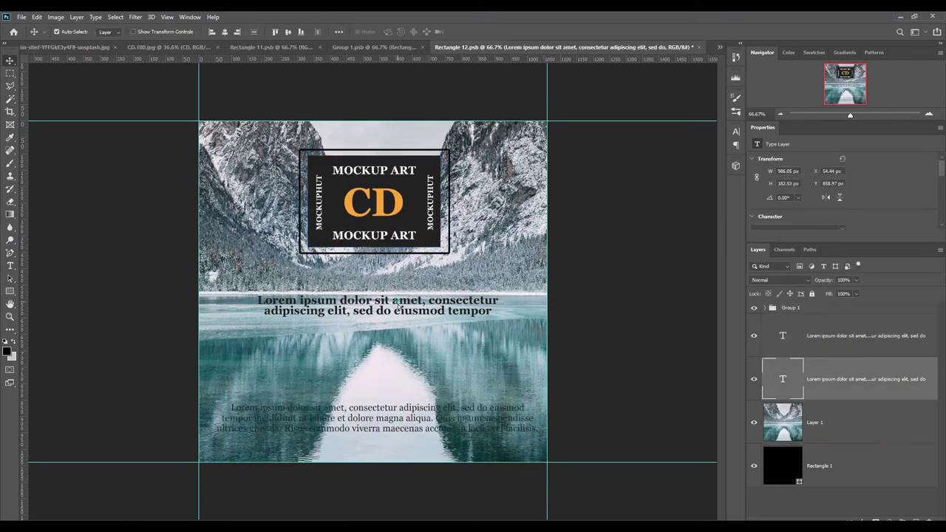
Step: Save the lake artwork file and switch to the Group 1.psb disc design
left_click(21, 16)
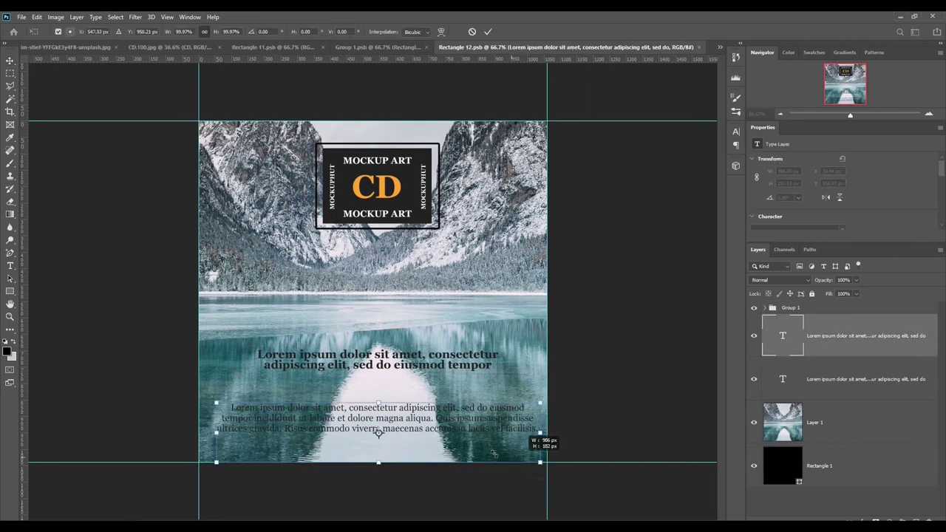
left_click(21, 17)
left_click(36, 125)
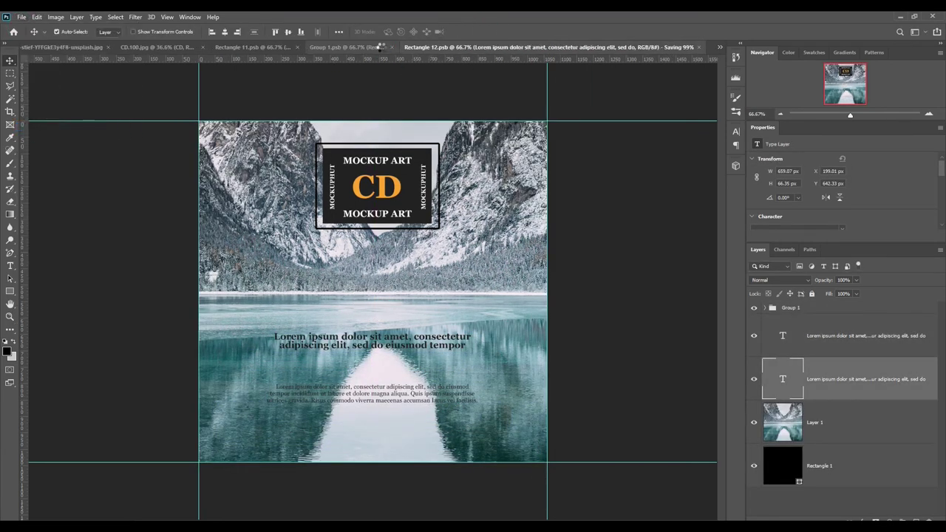
left_click(373, 48)
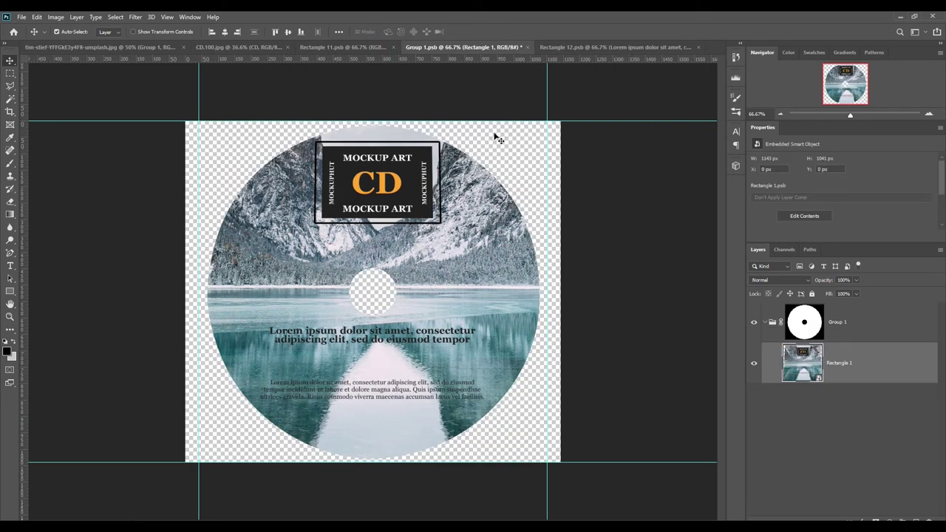
Step: Move the Group 1 CD frame about 62 px lower in Rectangle 12.psb and save it
left_click(565, 46)
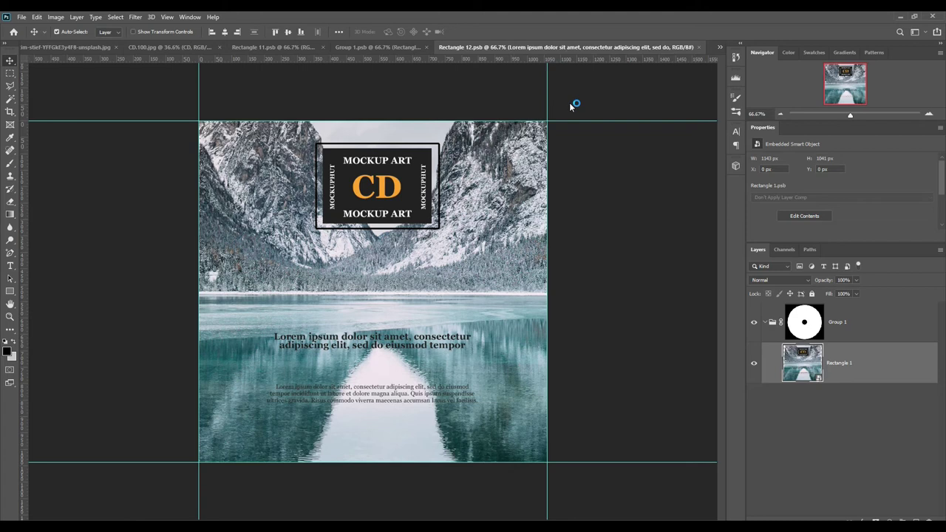
left_click(807, 309)
key("ctrl+t")
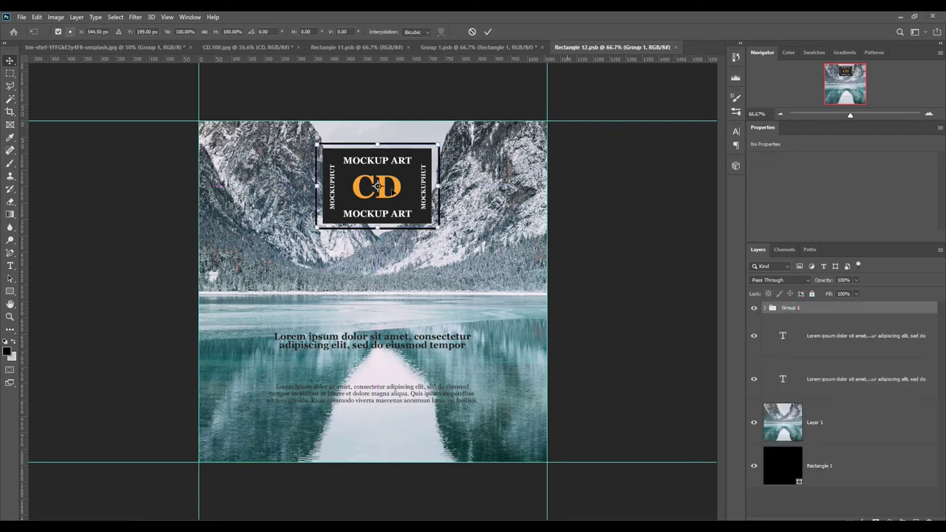
left_click_drag(411, 182, 412, 204)
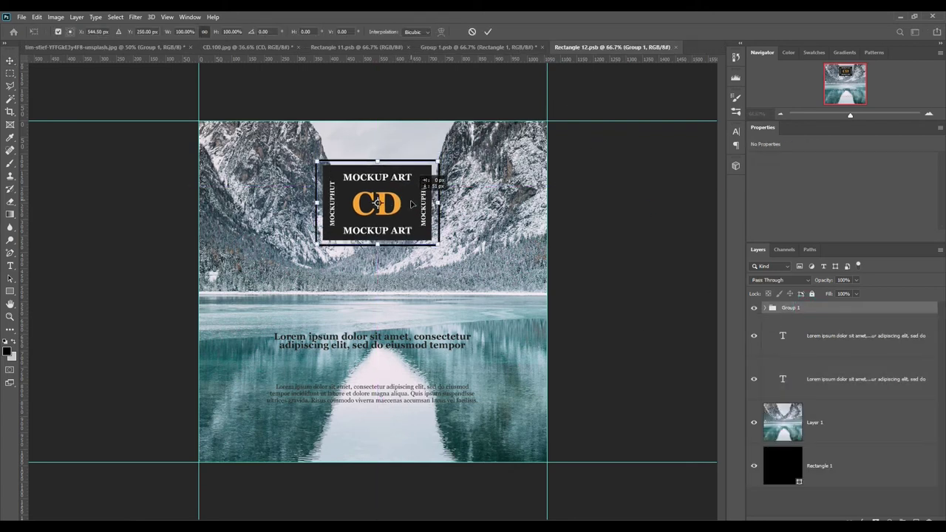
left_click(487, 32)
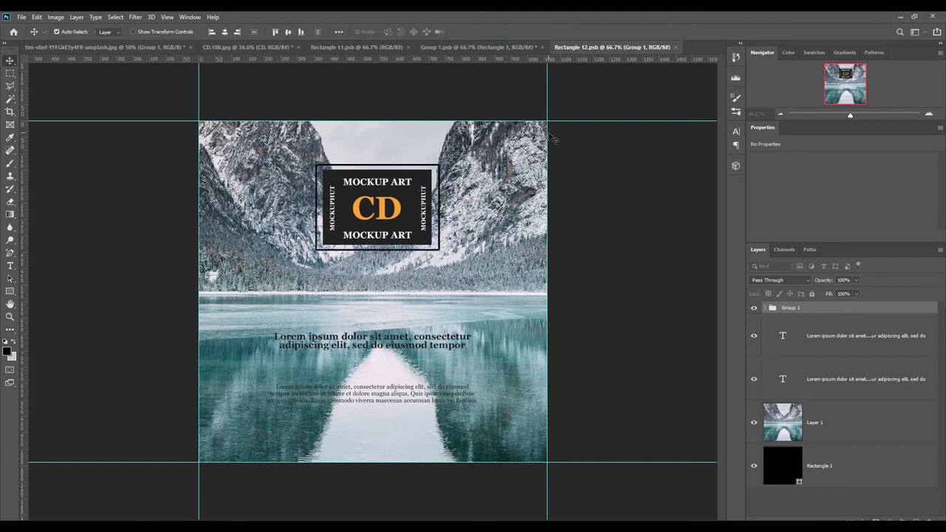
key("ctrl+s")
Step: Save the Group 1 disc design and return to the CD.100.jpg mockup
left_click(465, 48)
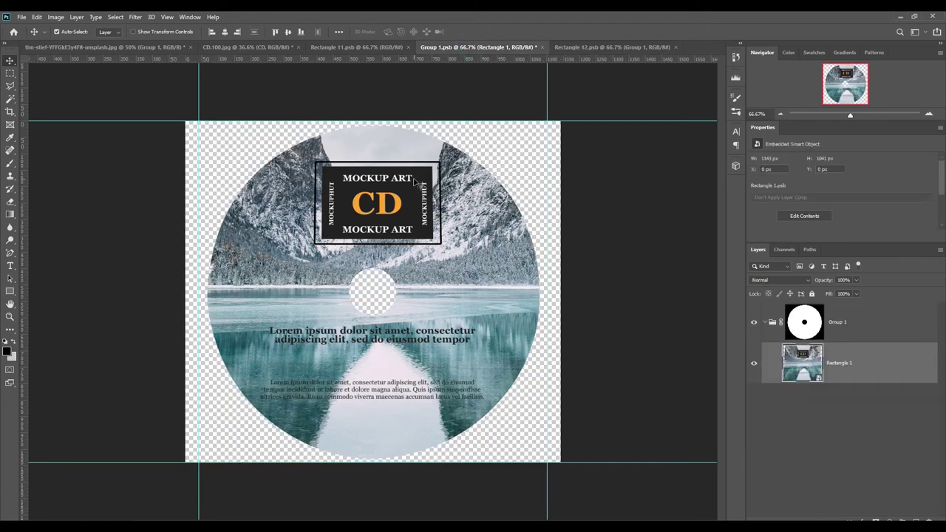
left_click(21, 16)
left_click(34, 127)
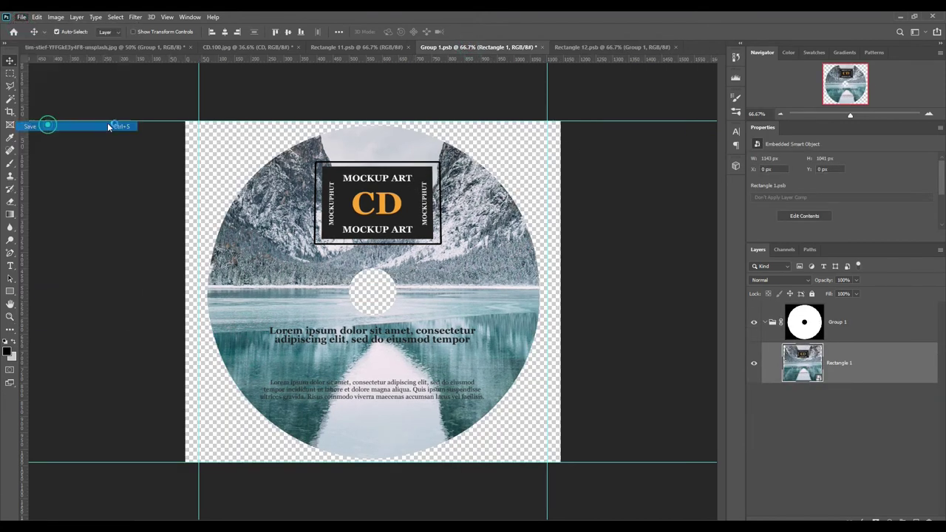
left_click(244, 46)
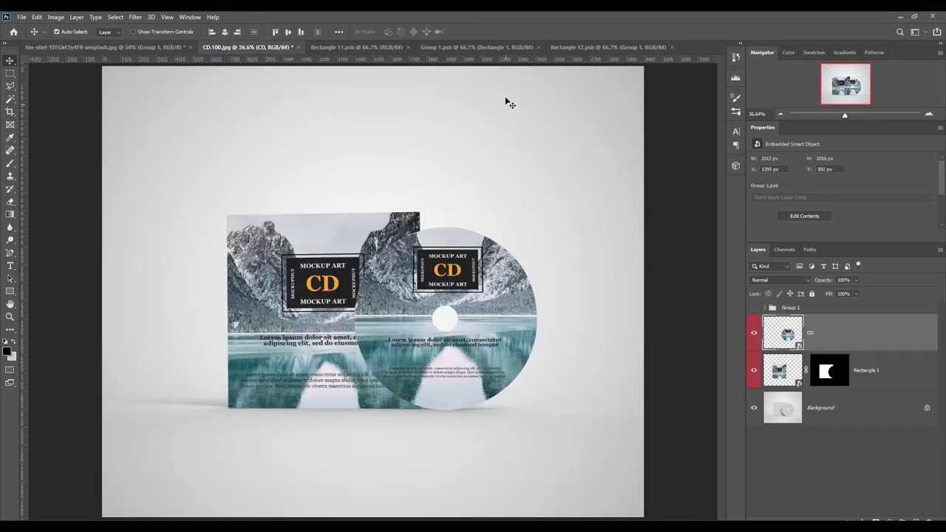
Step: Close the Rectangle 11, Group 1 and Rectangle 12 documents and copy the disc area from Background into Layer 1
left_click(408, 47)
left_click(428, 47)
left_click(432, 47)
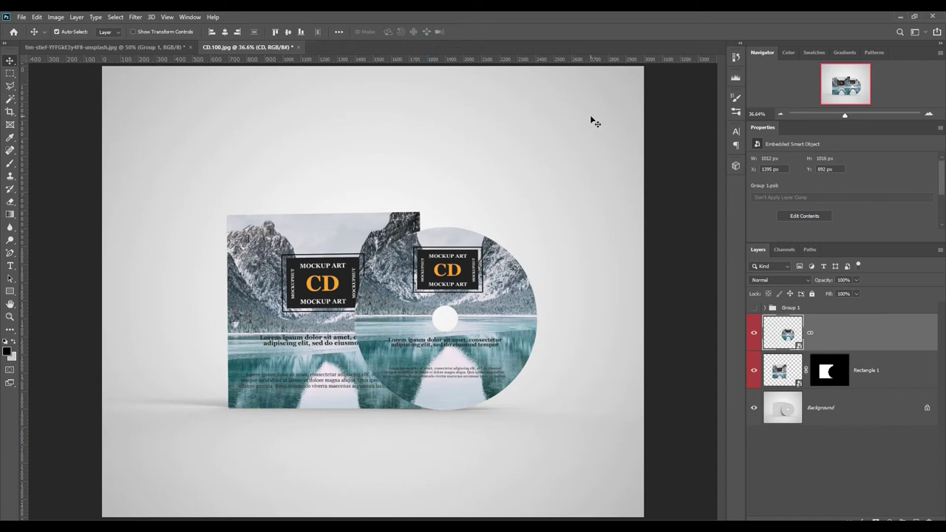
left_click(789, 336, "ctrl")
left_click(845, 407)
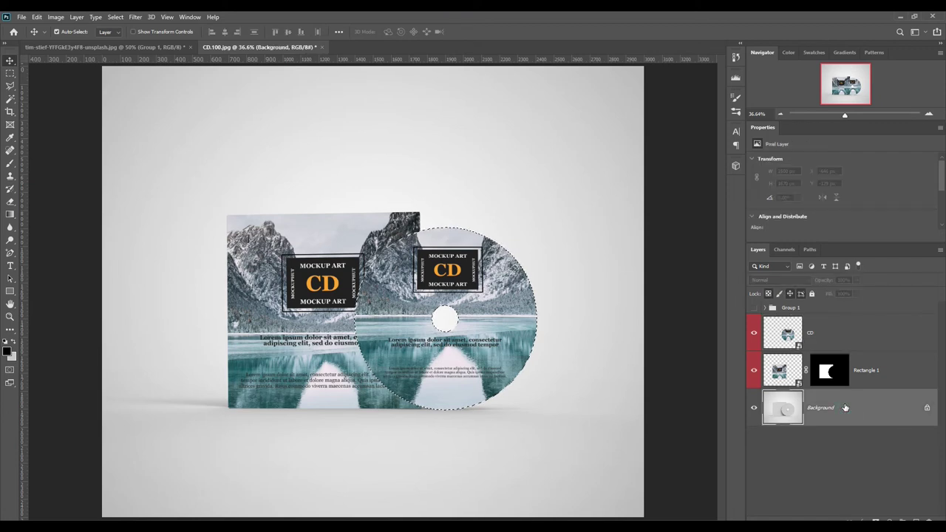
key("ctrl+j")
Step: Move Layer 1 above CD in Linear Burn mode and add a Screen-mode copy
left_click_drag(844, 407, 843, 319)
left_click(801, 283)
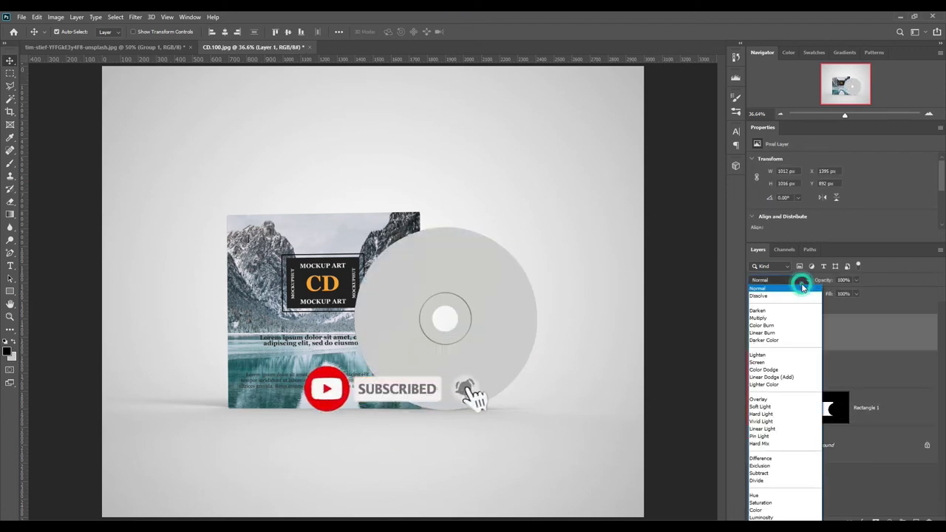
left_click(776, 333)
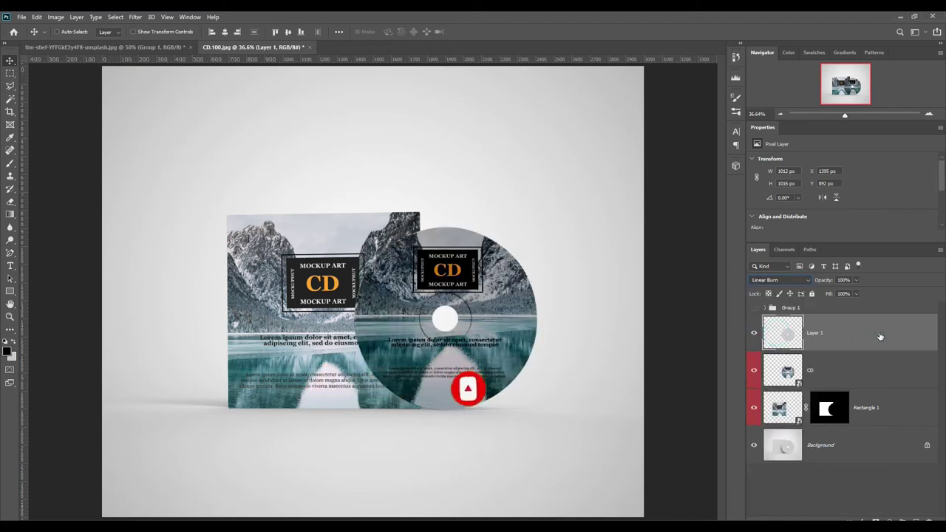
key("ctrl+j")
left_click(798, 280)
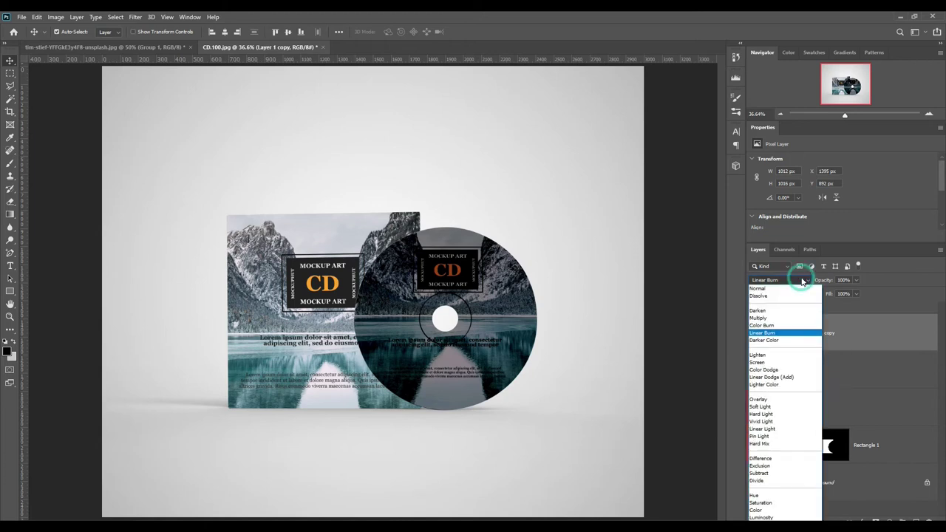
left_click(766, 363)
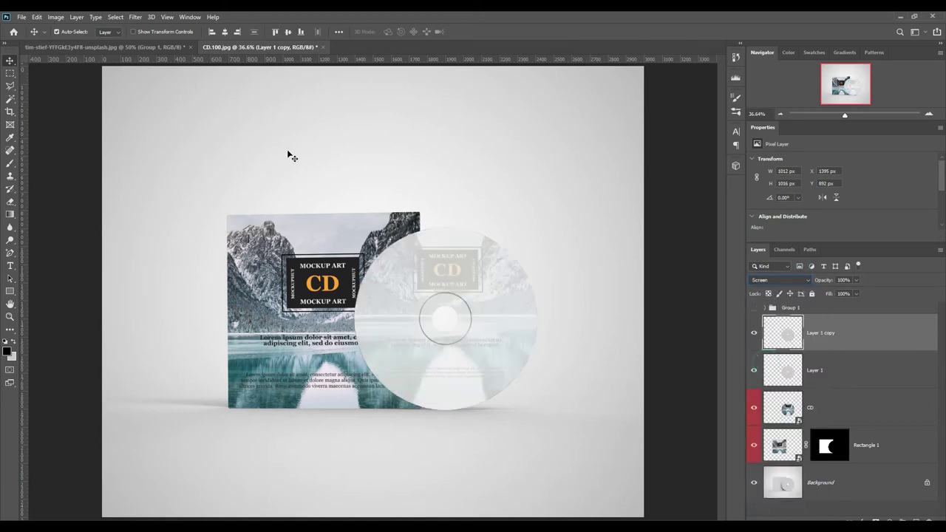
left_click(56, 17)
mouse_move(72, 42)
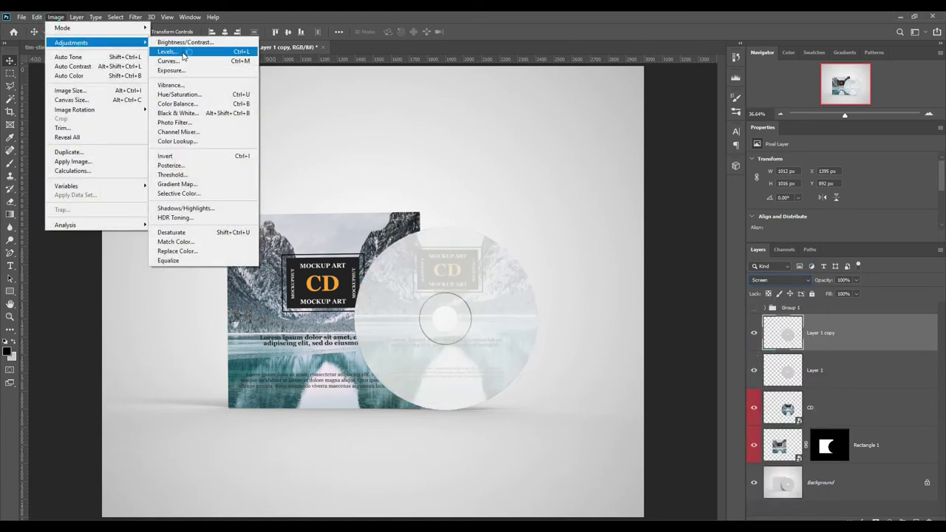
Step: Raise Layer 1 copy's Levels black point, compare its visibility, and select it with Layer 1
left_click(184, 55)
left_click_drag(707, 226, 805, 225)
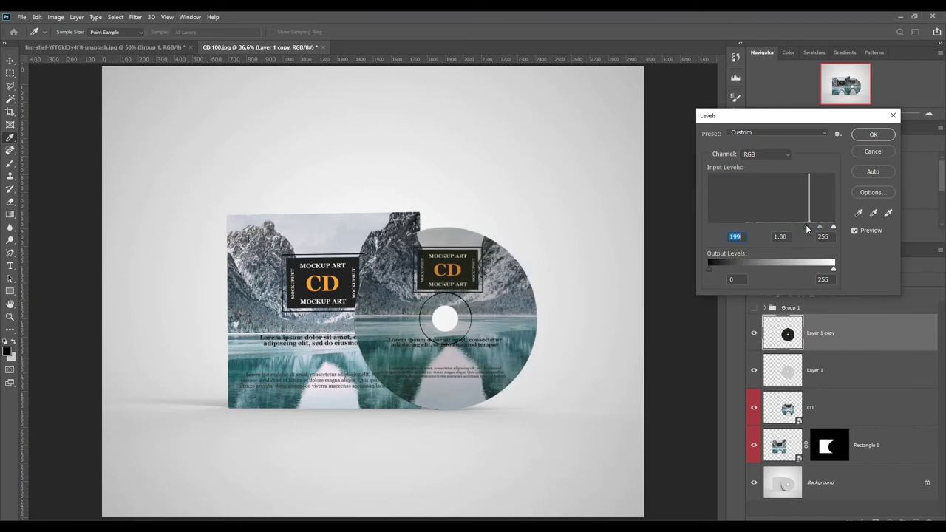
left_click(868, 136)
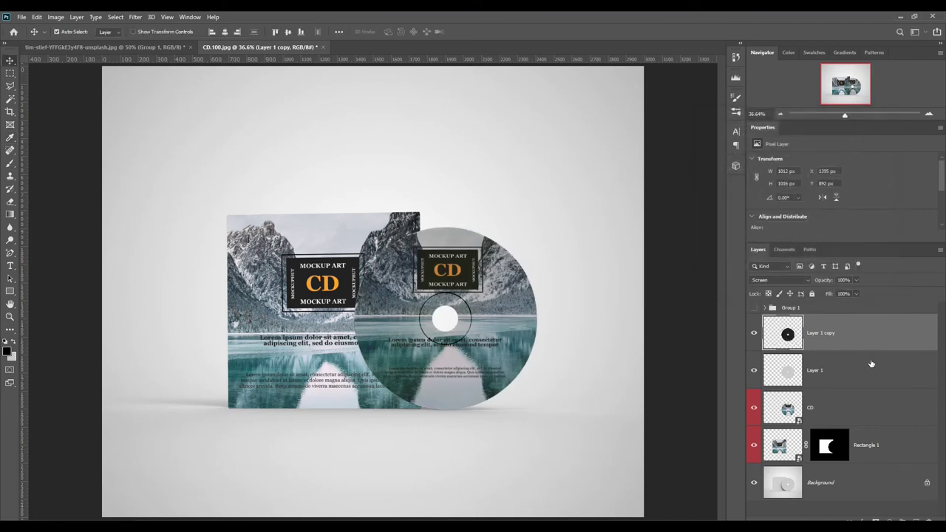
left_click(754, 334)
left_click(852, 378, "shift")
Step: Group the disc shading layers as FX and put the CD layer in a group named CD
left_click_drag(853, 378, 905, 520)
double_click(790, 320)
key("Return")
left_click_drag(865, 345, 897, 509)
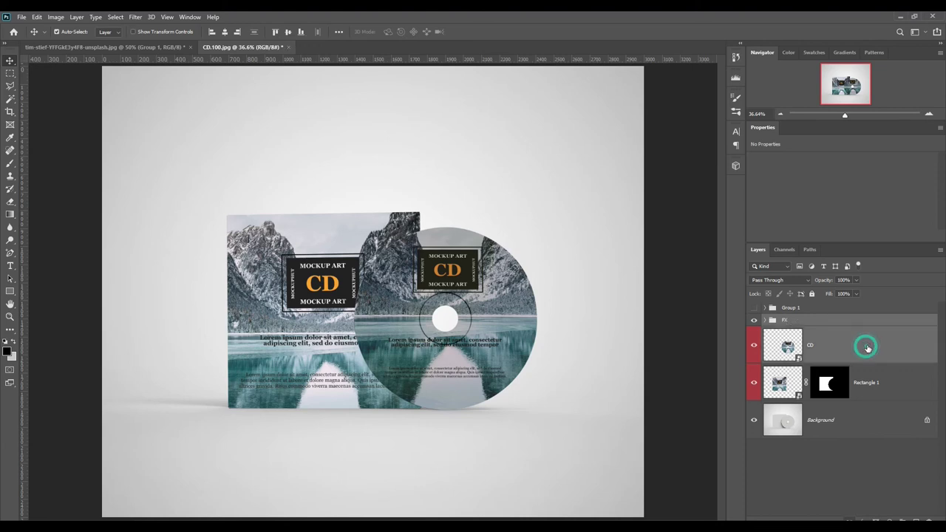
double_click(790, 320)
type("CD")
key("Return")
Step: Copy the sleeve area into Layer 2 set to Linear Burn, plus a Screen-mode copy
left_click(826, 346, "ctrl")
left_click(833, 385)
key("ctrl+j")
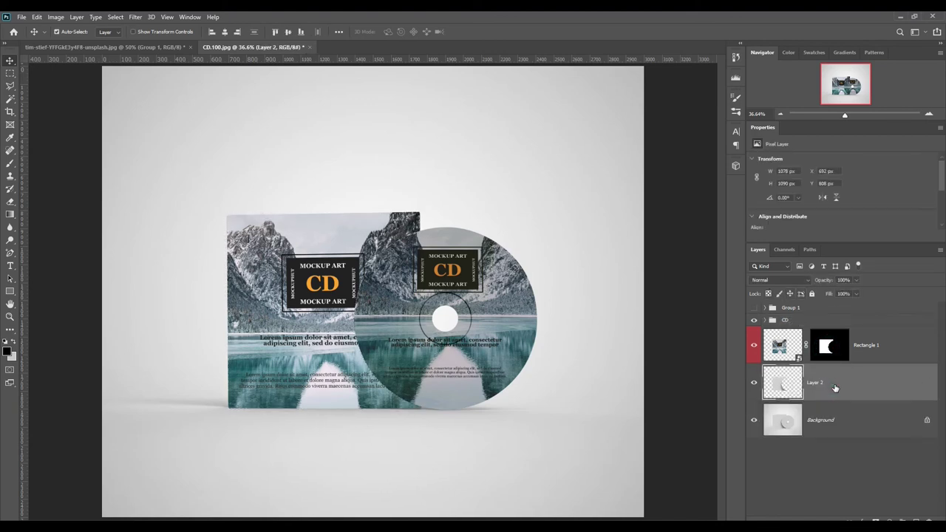
left_click_drag(834, 387, 840, 343)
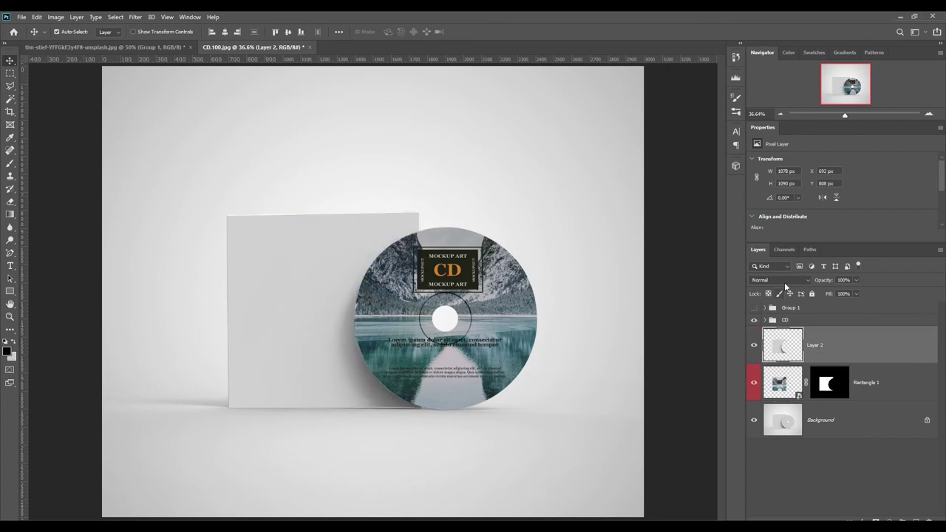
left_click(784, 281)
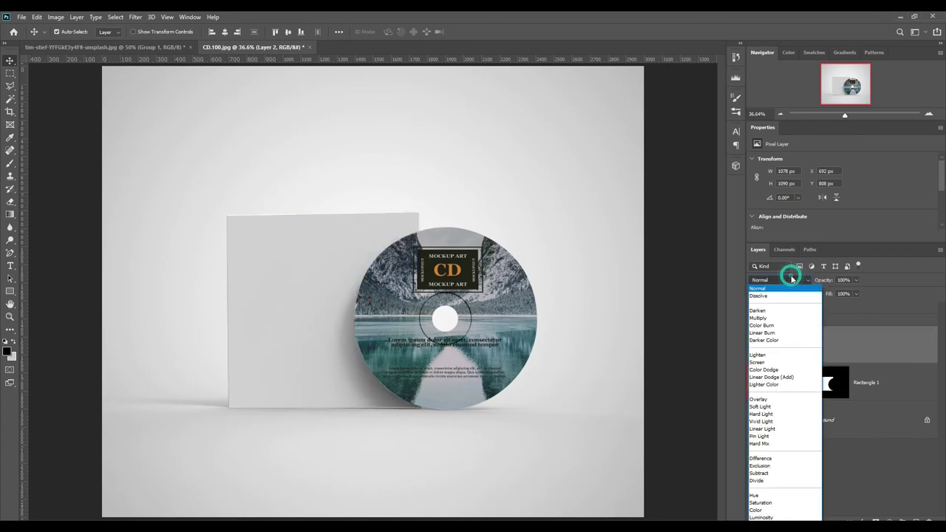
left_click(782, 333)
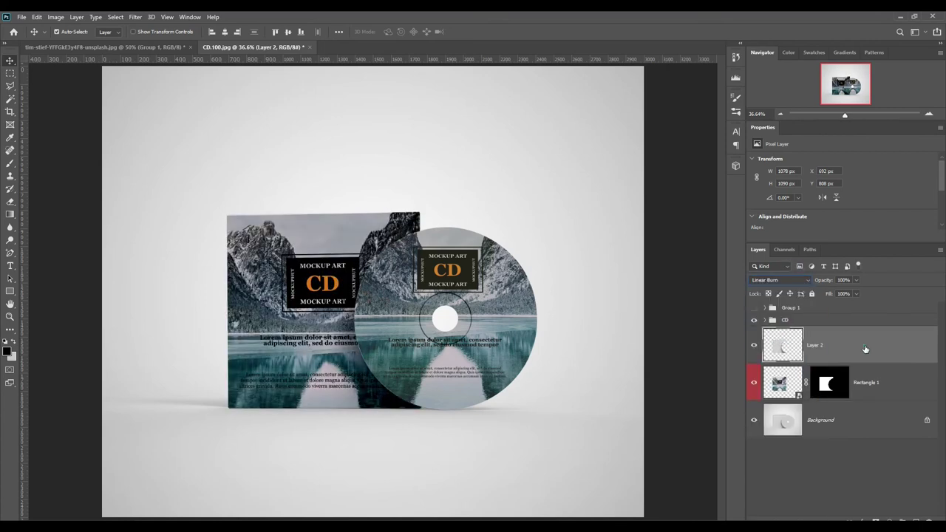
key("ctrl+j")
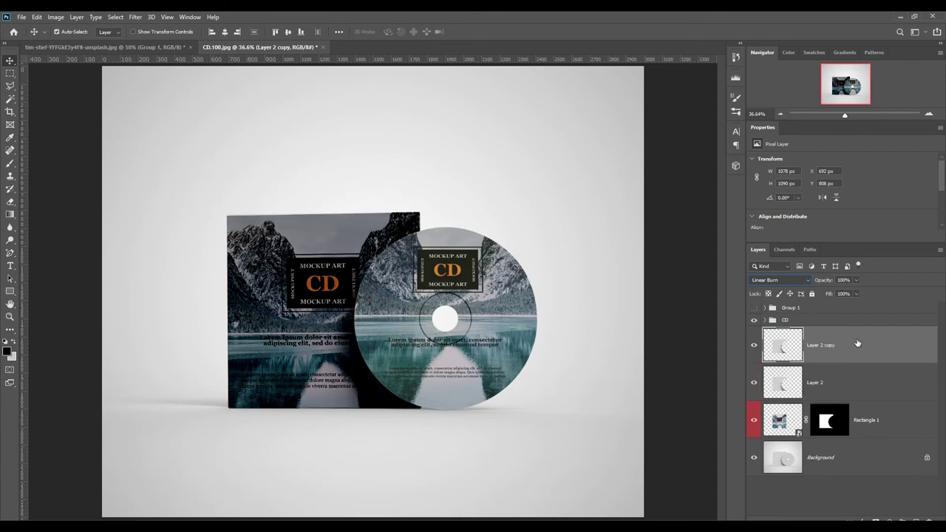
left_click(800, 282)
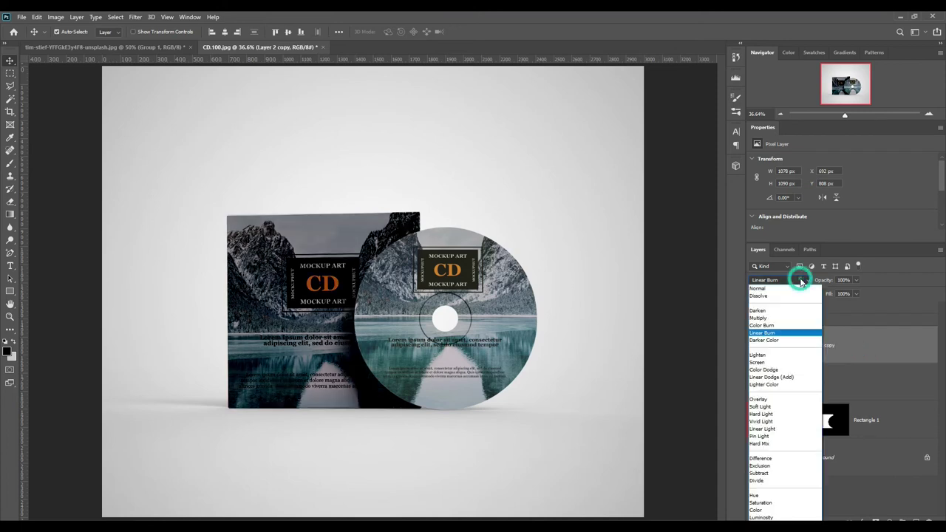
left_click(775, 364)
Step: Raise Layer 2 copy's Levels black point to 188
left_click(53, 16)
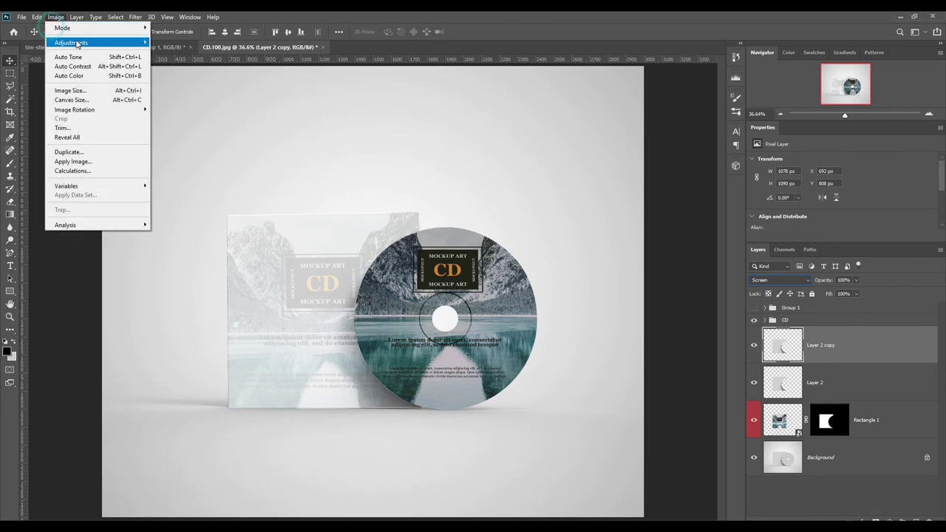
left_click(188, 41)
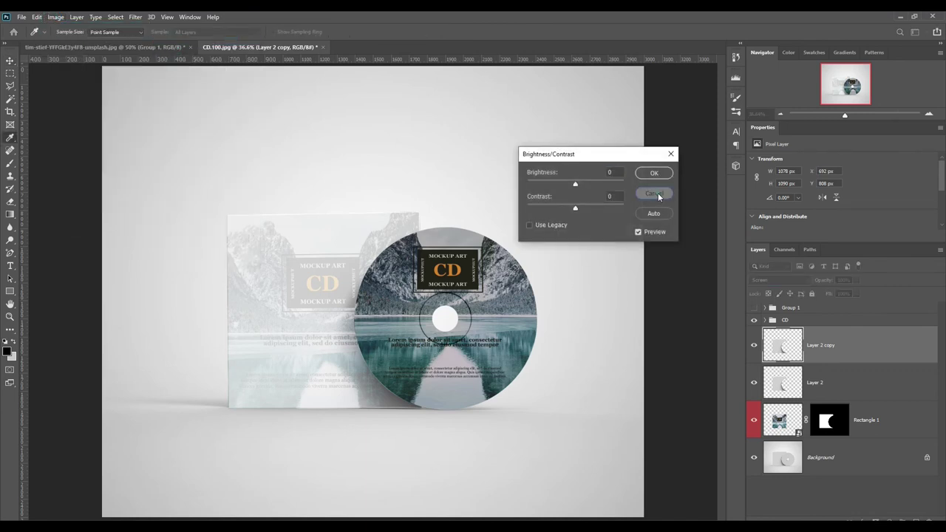
left_click(654, 193)
left_click(56, 17)
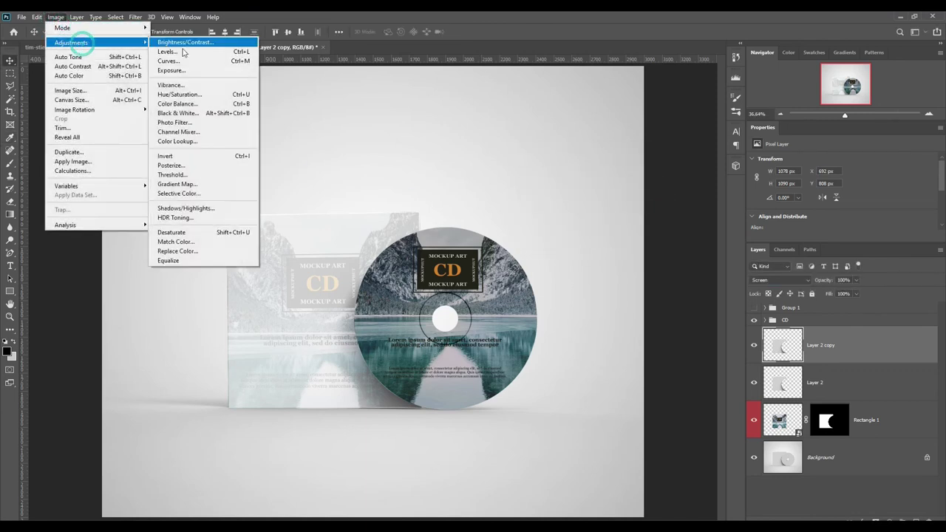
left_click(196, 50)
left_click_drag(709, 227, 800, 227)
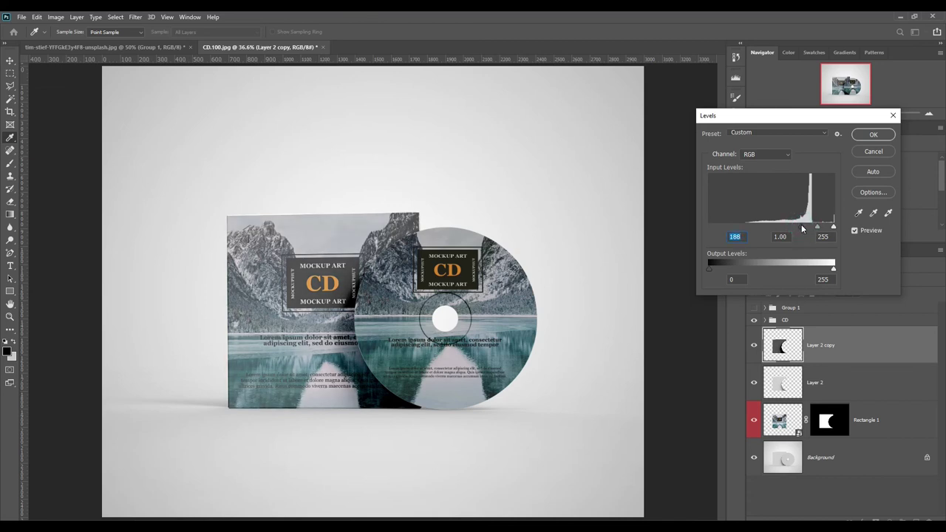
left_click(868, 136)
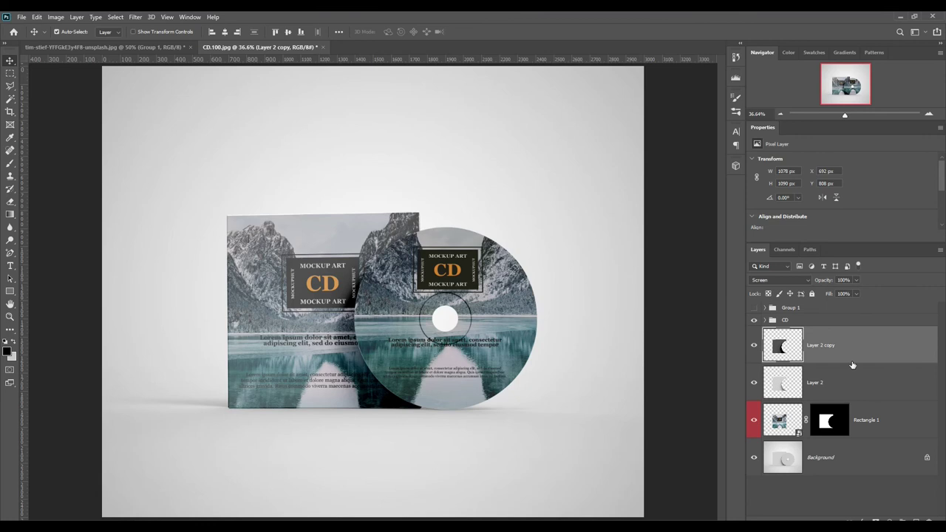
Step: Group Layer 2 and Layer 2 copy into a group named FX
left_click(876, 381, "shift")
left_click_drag(876, 382, 903, 521)
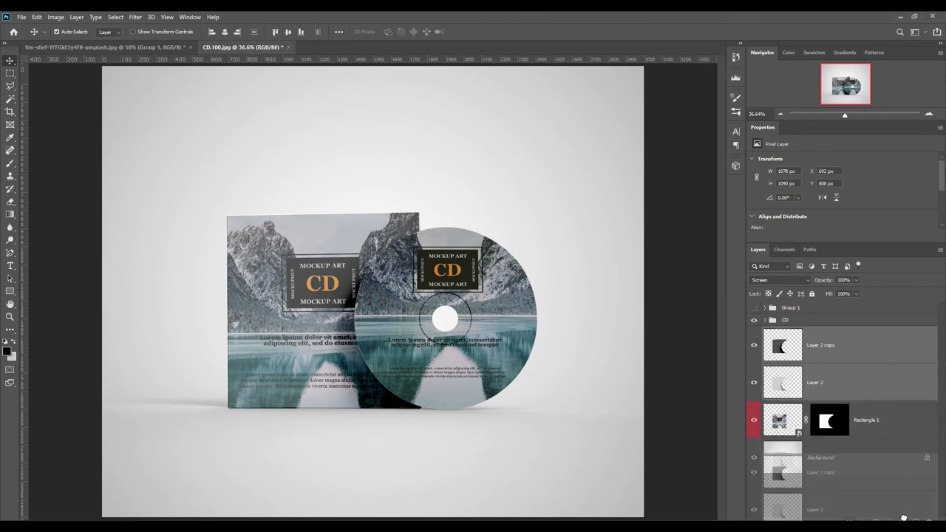
double_click(790, 333)
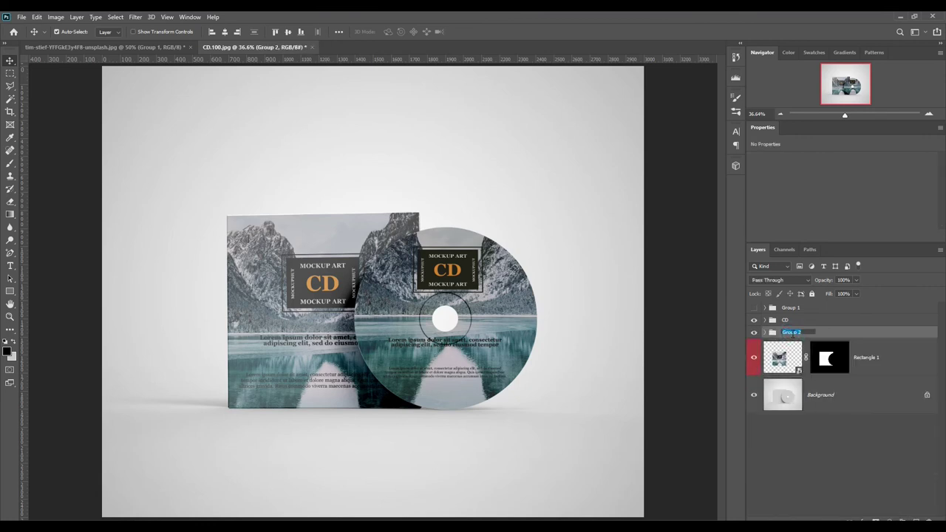
type("X")
key("Return")
Step: Group FX with Rectangle 1 into a group named Box
left_click(874, 357, "shift")
left_click_drag(893, 358, 902, 520)
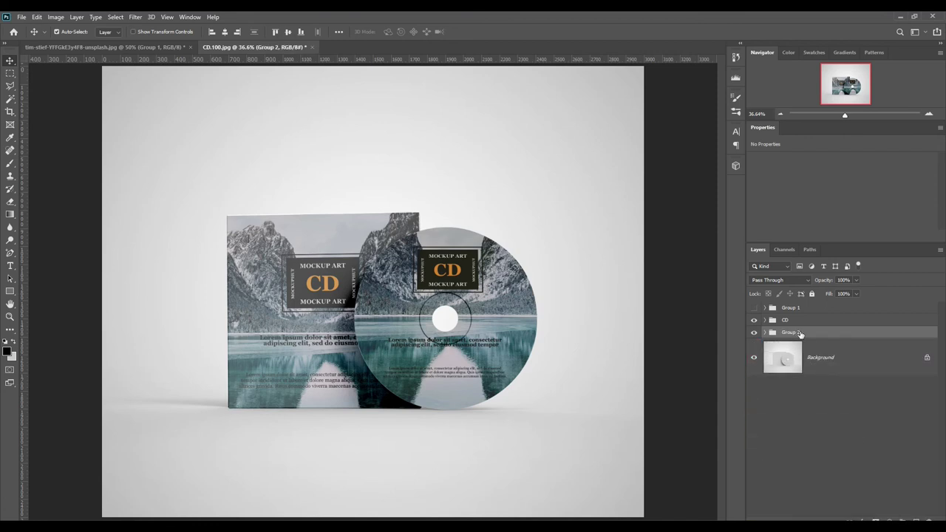
double_click(798, 332)
type("x")
key("Return")
Step: Load the Shape 1 and Shape 2 sleeve and disc outlines together as a selection
left_click(764, 308)
left_click(802, 371, "ctrl")
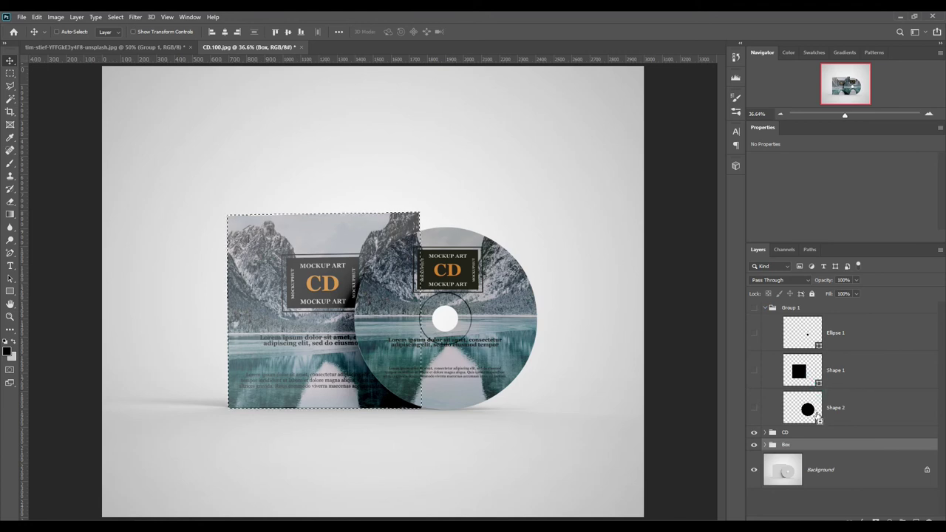
left_click(805, 408, "ctrl+shift")
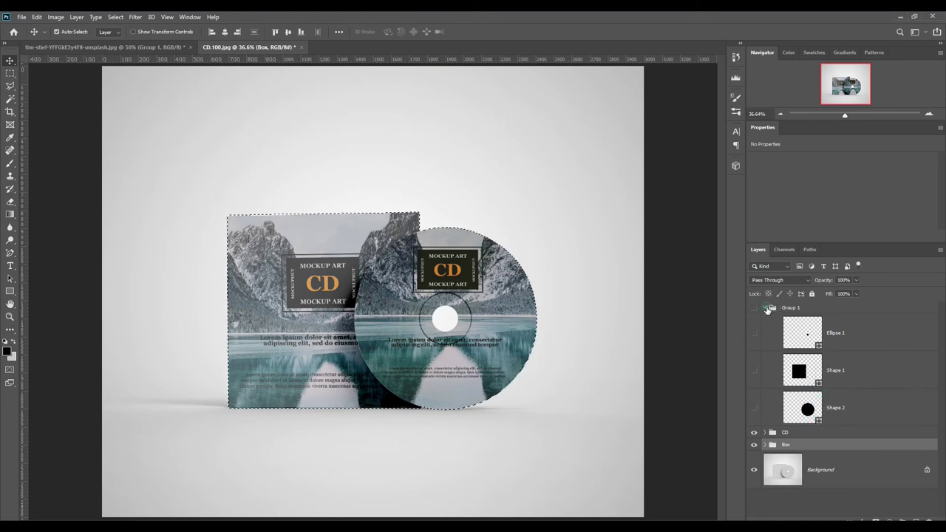
left_click(764, 308)
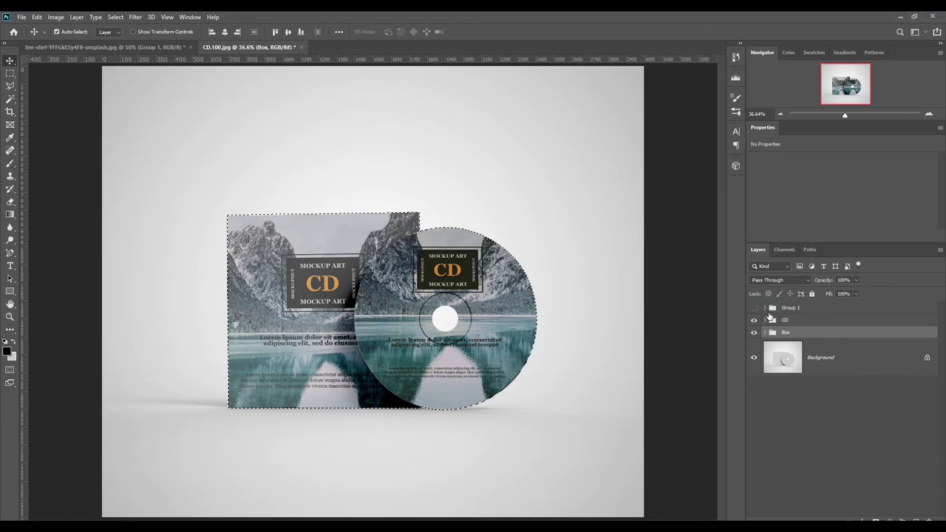
left_click(845, 368, "ctrl+shift")
Step: Above the Background layer, add a Solid Color fill sampled teal from the CD, set to Linear Burn
left_click(845, 362)
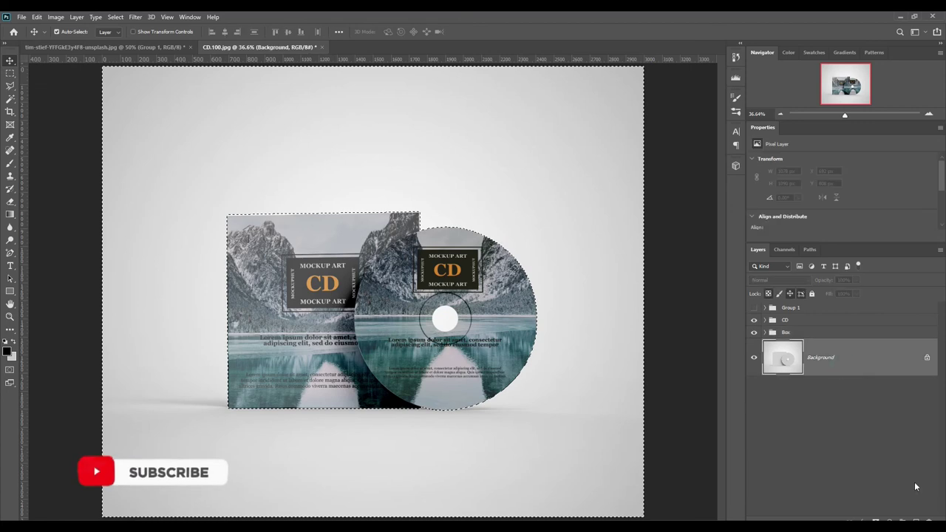
left_click(887, 521)
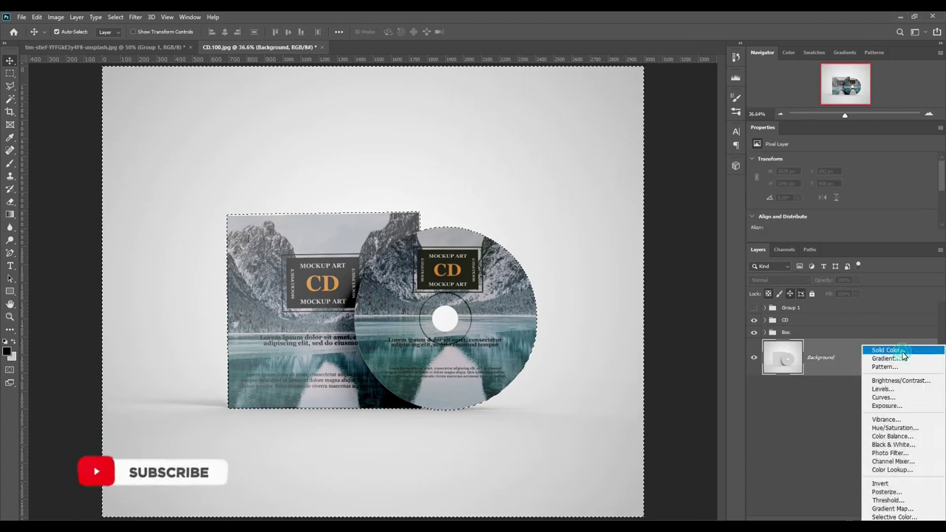
left_click(894, 351)
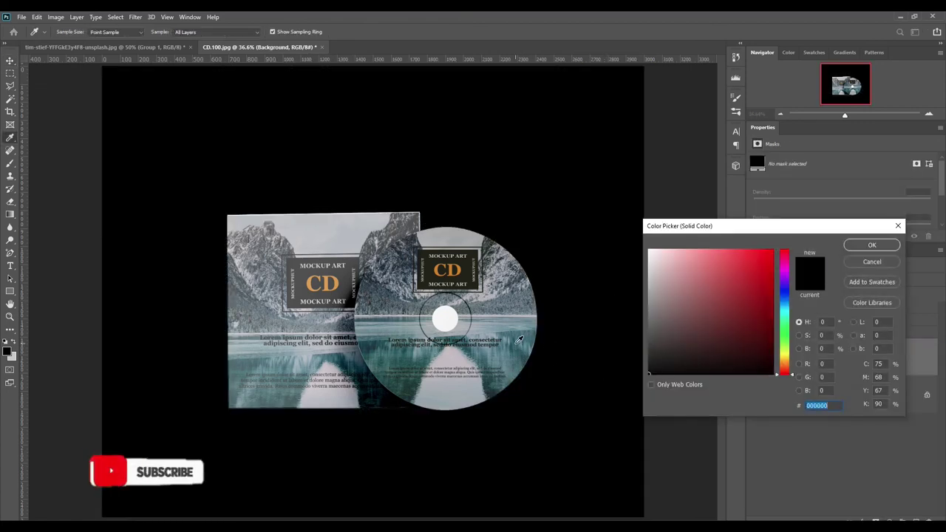
left_click(522, 356)
left_click(872, 245)
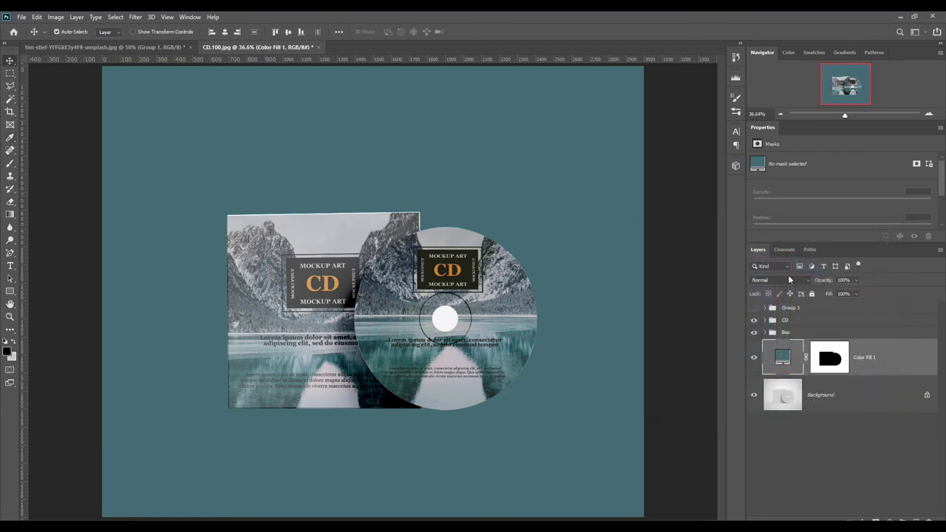
left_click(785, 279)
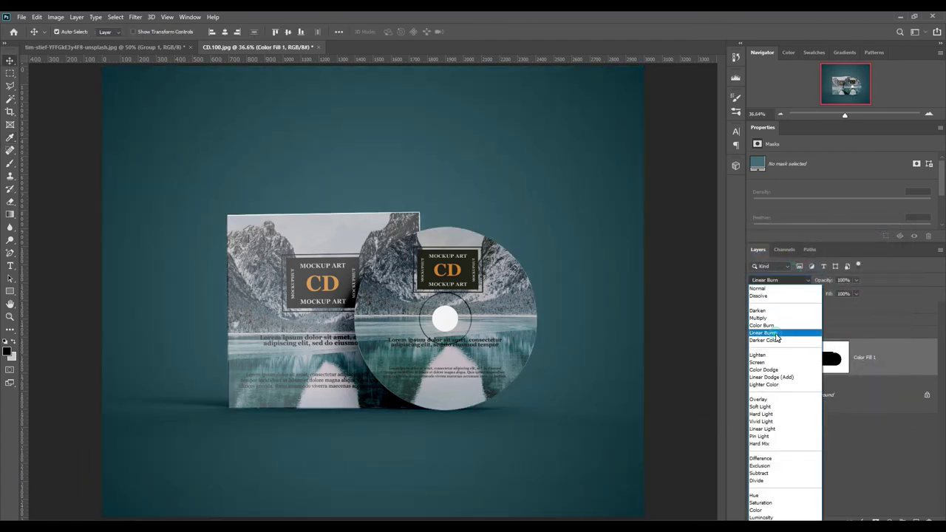
left_click(777, 334)
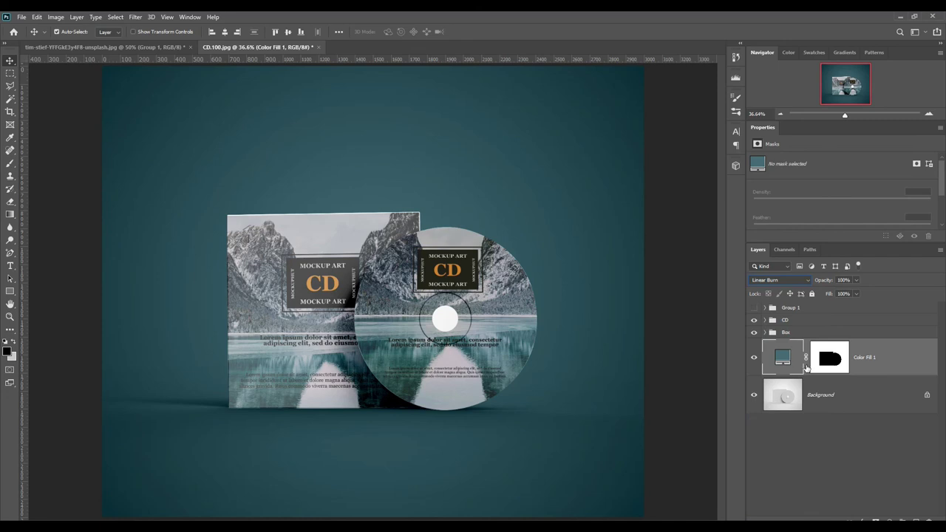
Step: Paint white on the fill's mask so the teal shows through the disc's centre hole
left_click(765, 307)
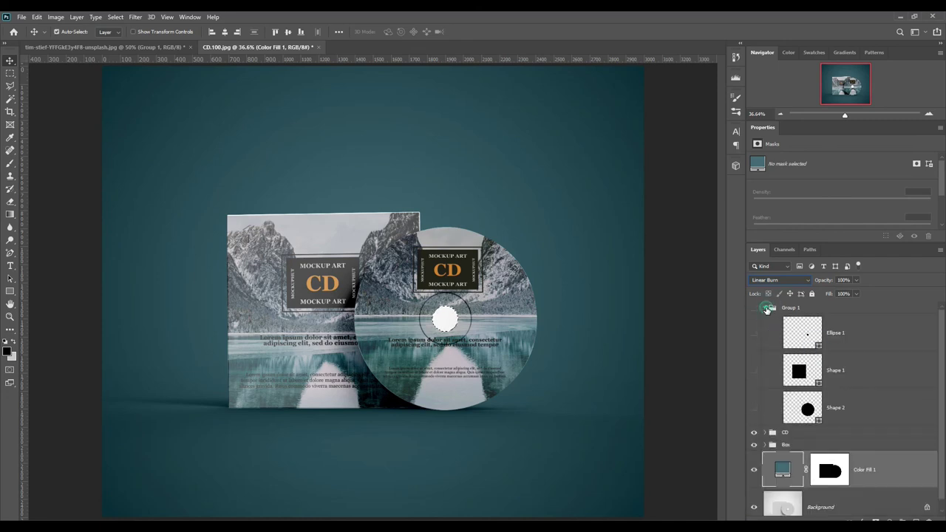
left_click(766, 308)
left_click(826, 360)
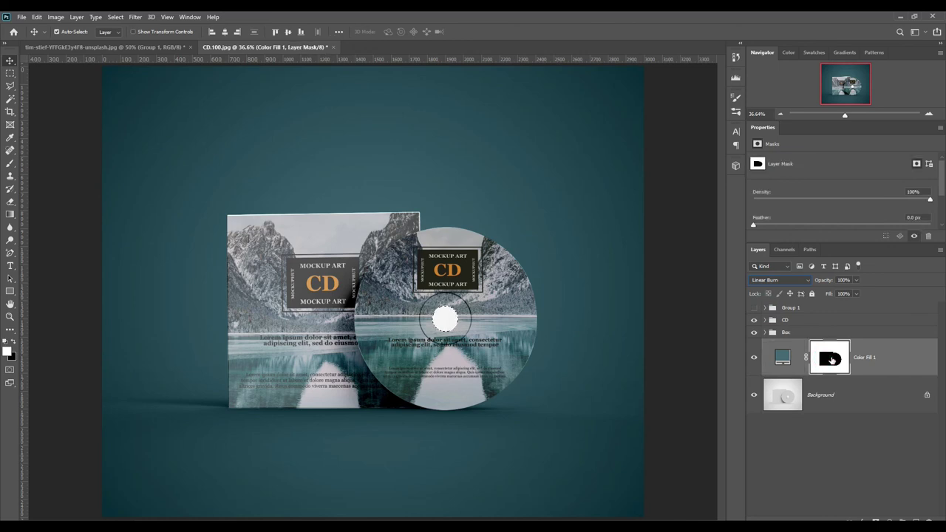
left_click(14, 343)
left_click_drag(827, 368, 826, 369)
left_click(9, 164)
left_click(9, 353)
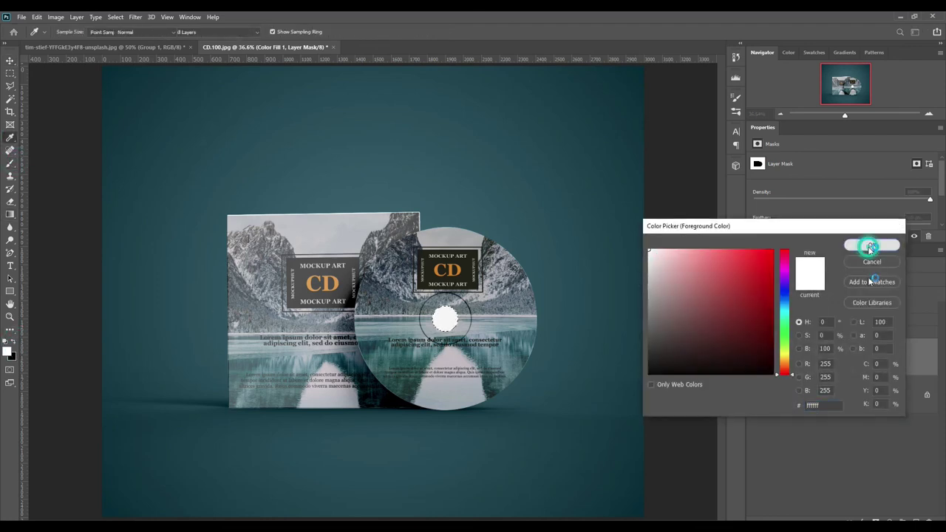
left_click(869, 246)
left_click(431, 309)
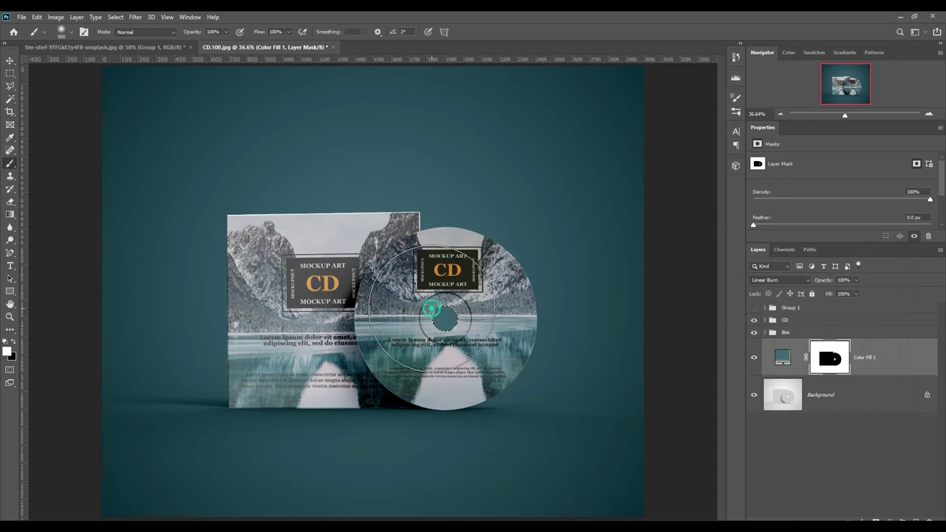
left_click(444, 319)
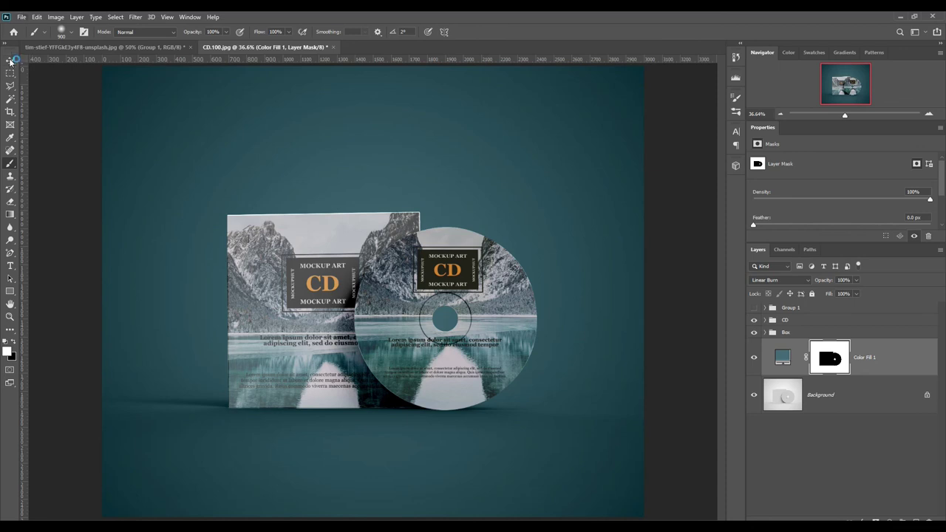
left_click(11, 61)
Step: Recolour Color Fill 1 to the muted teal #628c8c by adjusting hue and saturation
double_click(783, 357)
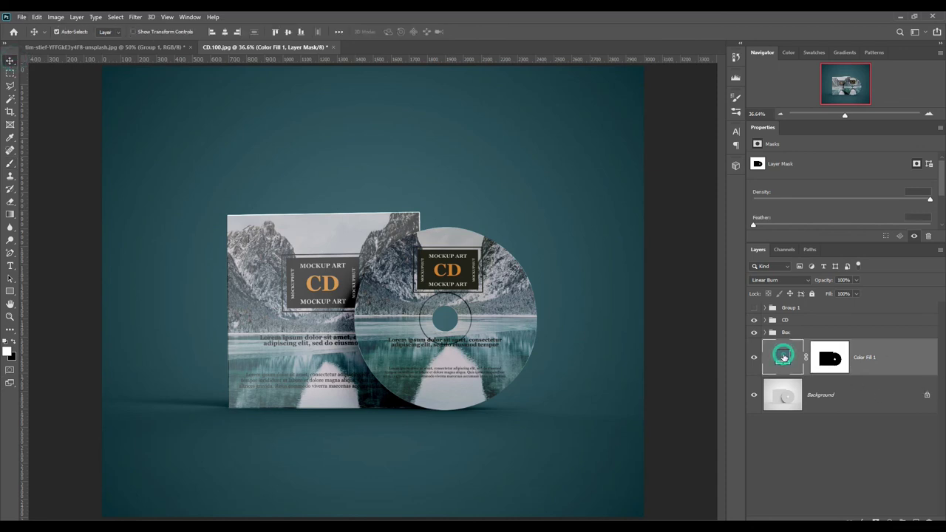
left_click(399, 354)
left_click_drag(400, 353, 347, 240)
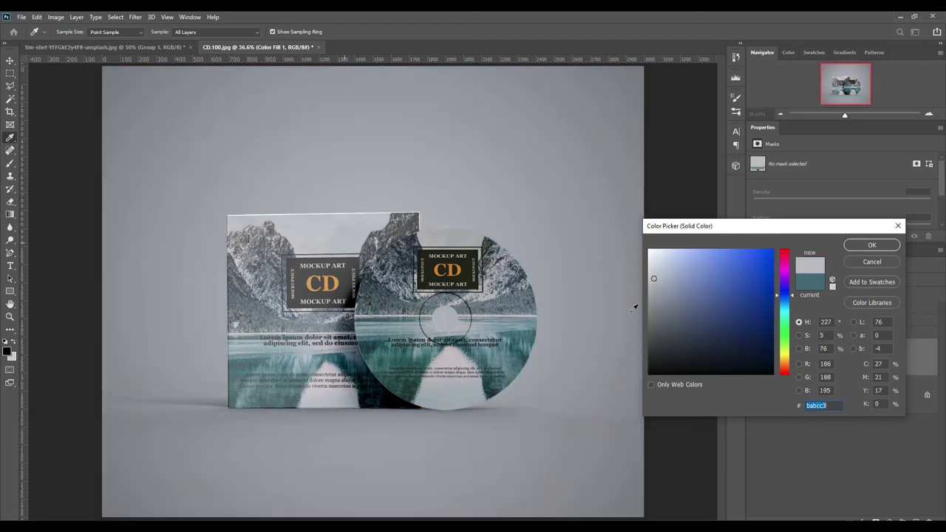
left_click(446, 318)
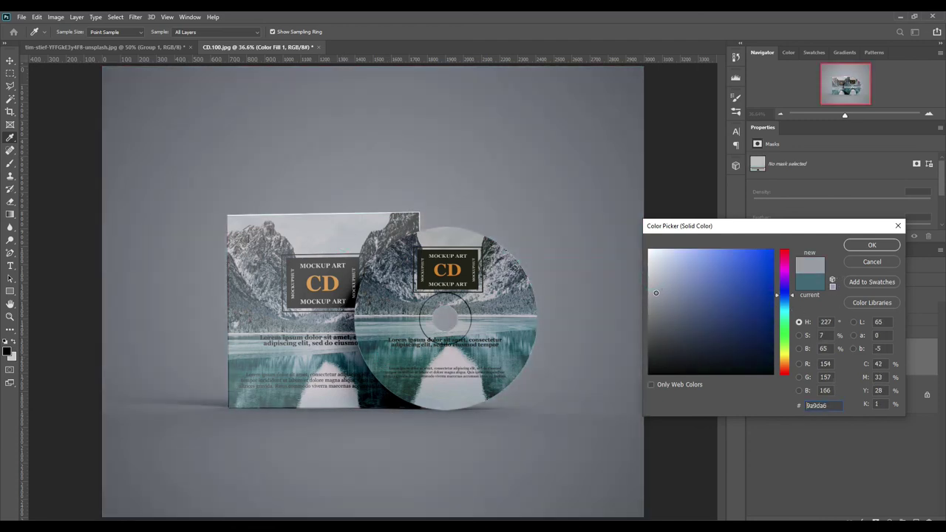
left_click_drag(788, 304, 785, 315)
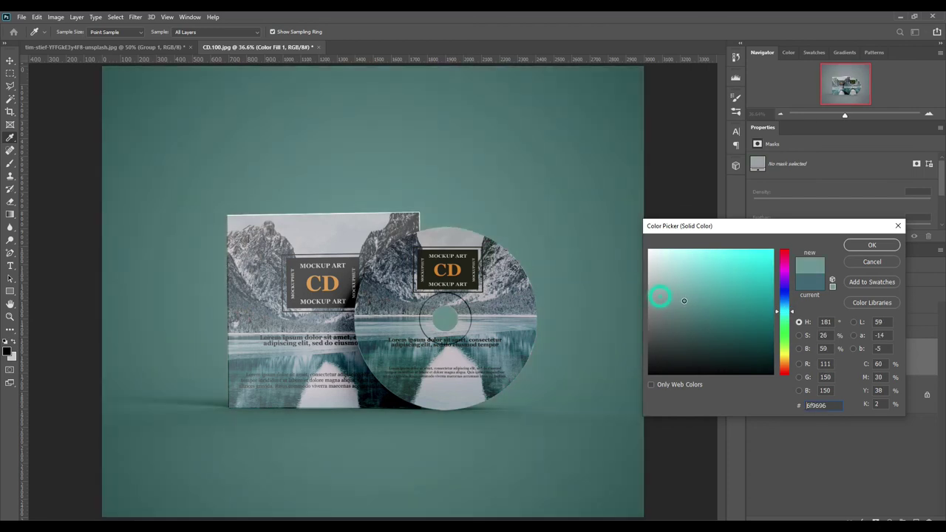
left_click_drag(668, 301, 685, 304)
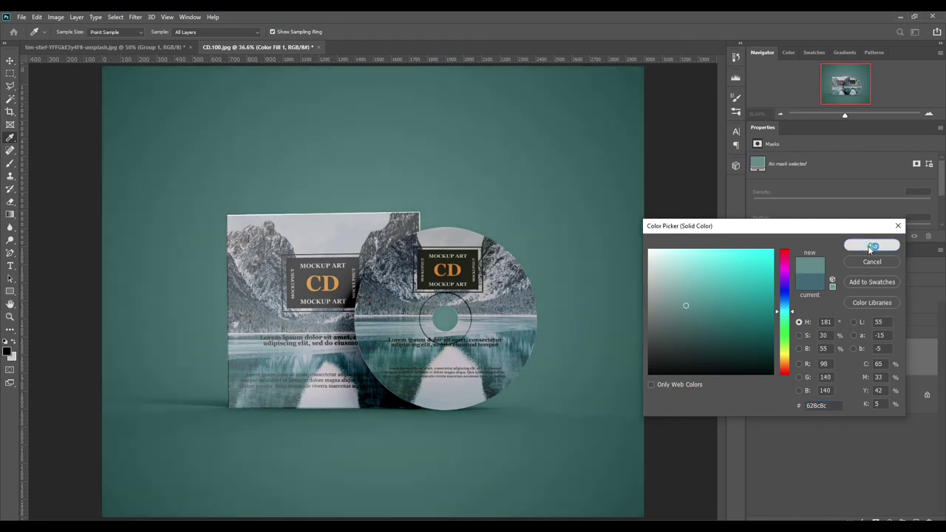
left_click(871, 246)
left_click(820, 320)
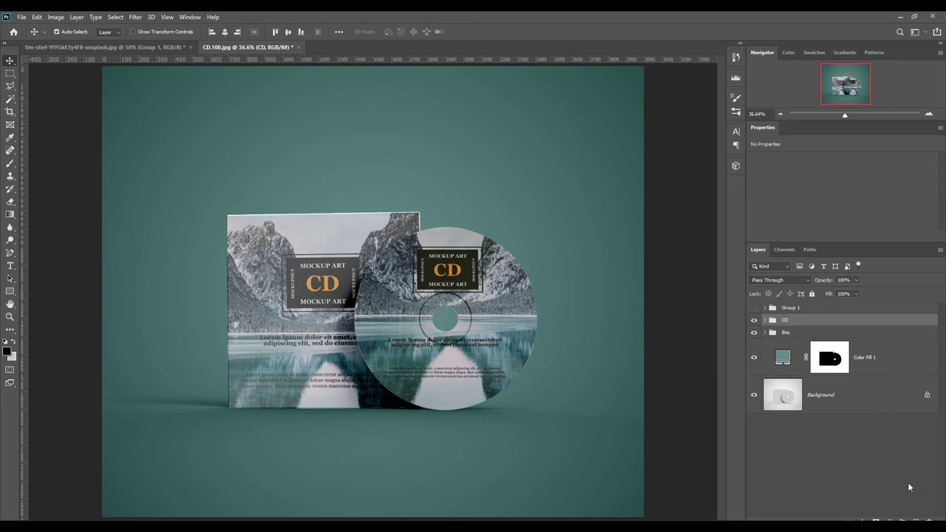
Step: Add a Curves 1 adjustment that brightens highlights and darkens shadows in an S-curve
left_click(888, 520)
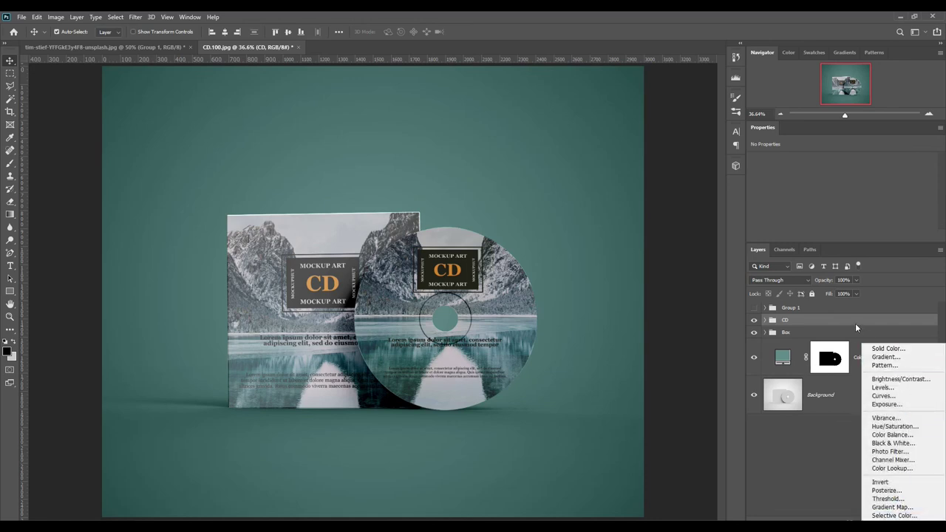
left_click(899, 399)
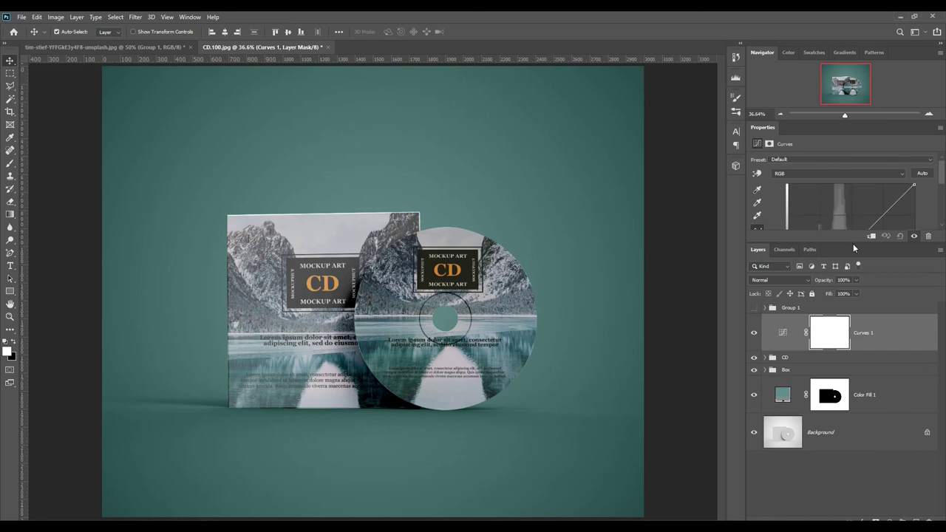
left_click_drag(853, 243, 858, 330)
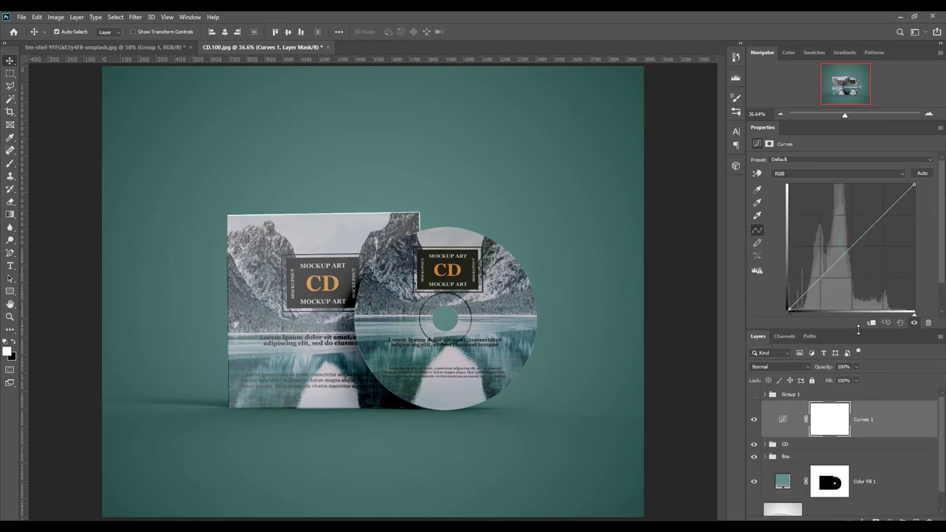
left_click_drag(876, 224, 868, 219)
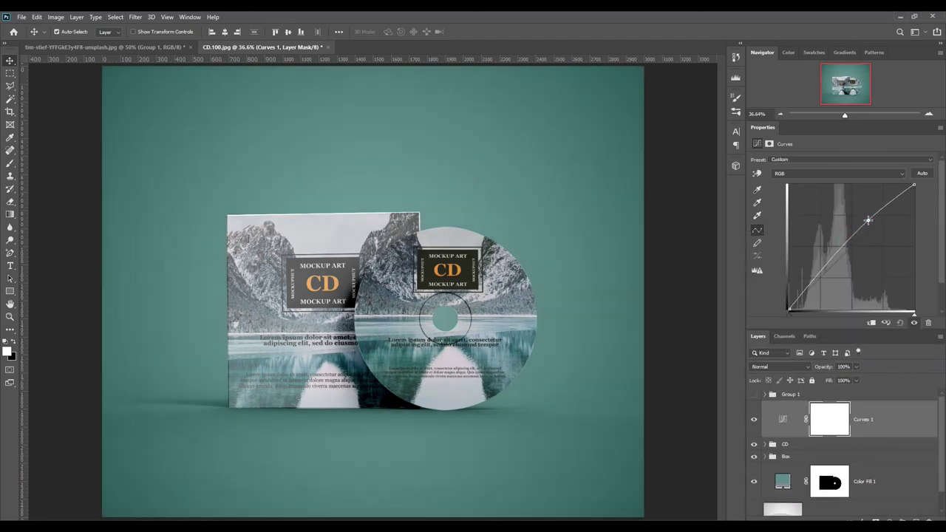
left_click_drag(815, 282, 825, 279)
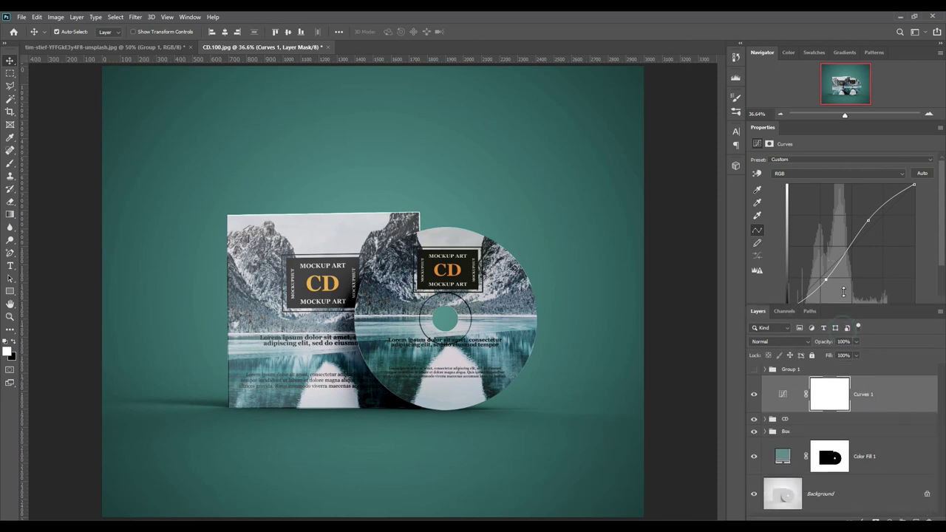
left_click_drag(842, 329, 842, 263)
left_click(871, 380)
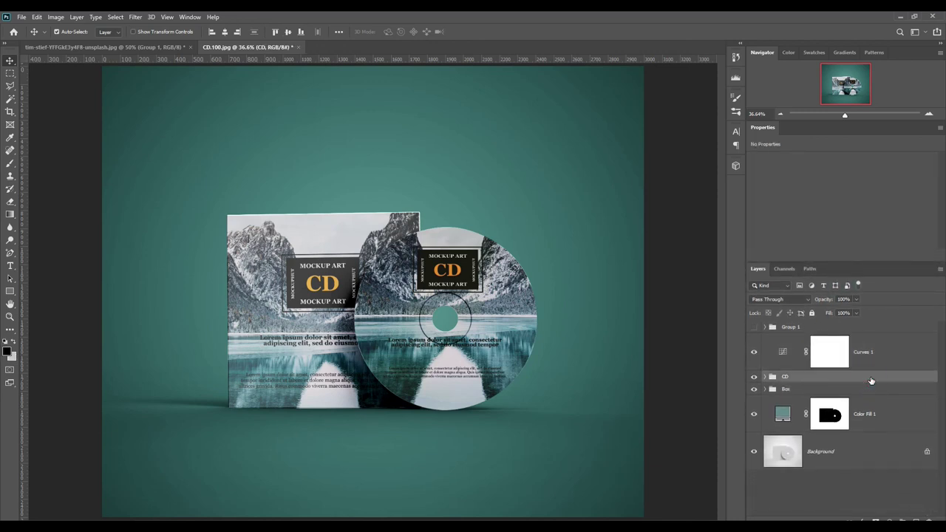
left_click(865, 488)
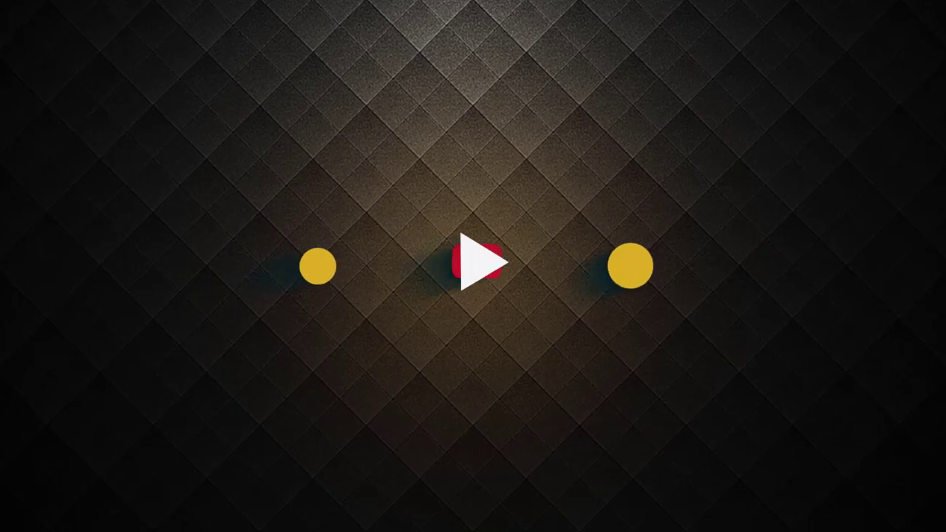